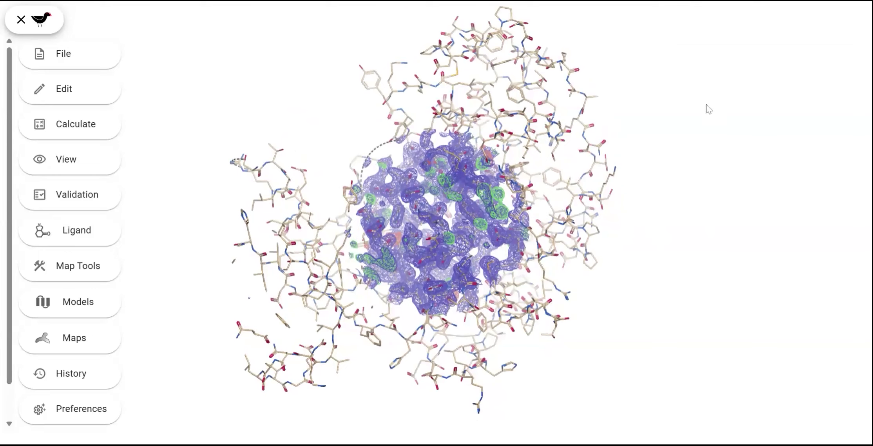
# Step: Examine the whole protein model and its electron density map from different angles and distances
pyautogui.moveTo(704, 83); pyautogui.dragTo(753, 176)
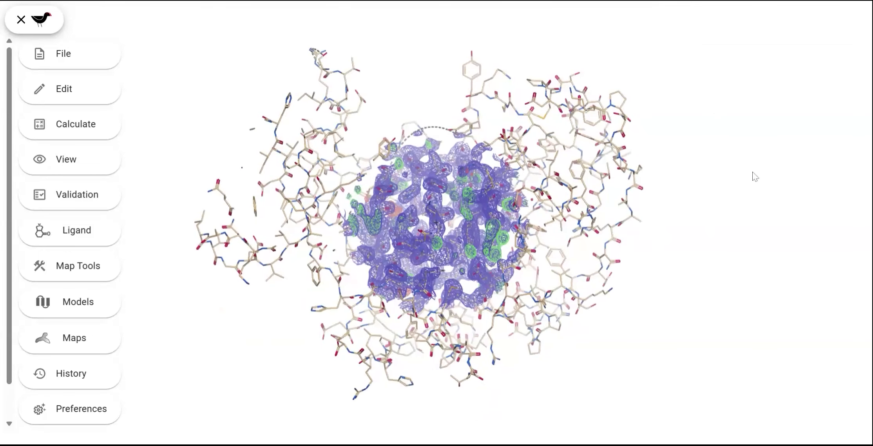
pyautogui.scroll(5, 653, 136)
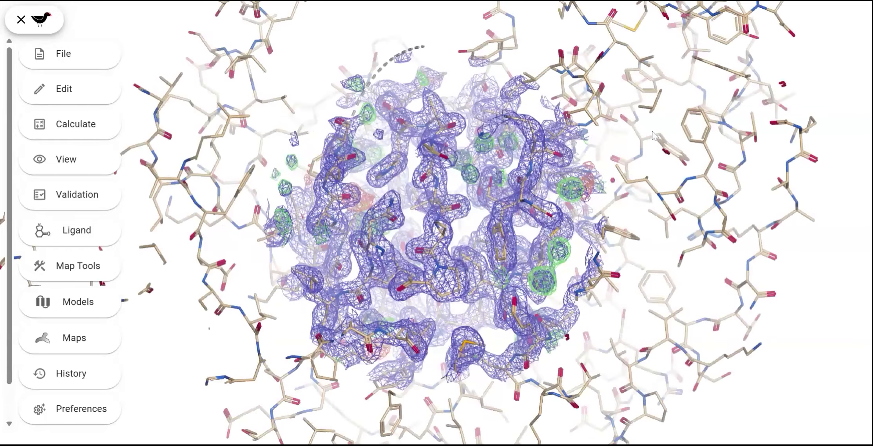
pyautogui.scroll(-5, 654, 135)
pyautogui.scroll(5, 654, 135)
pyautogui.scroll(-2, 650, 141)
pyautogui.scroll(6, 648, 150)
pyautogui.scroll(-5, 647, 145)
pyautogui.moveTo(627, 143); pyautogui.dragTo(616, 116, button='middle')
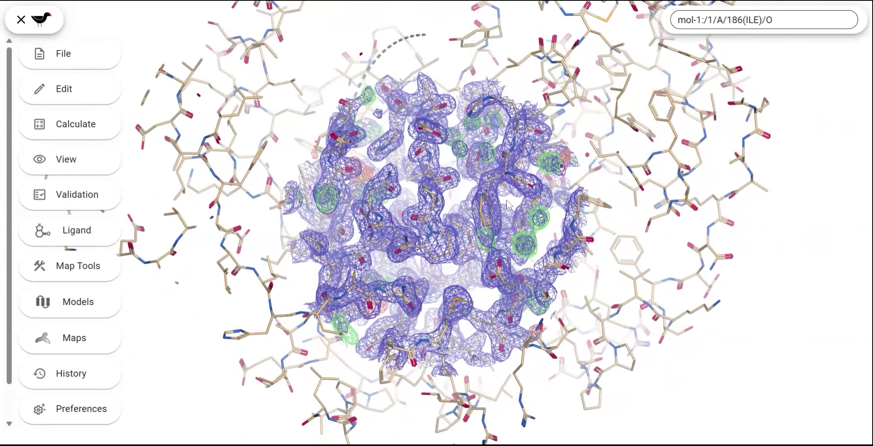
# Step: Raise the density map's contour level to about 0.74 (2.46 rmsd), lower it again slightly, and view the model from another angle
pyautogui.keyDown('ctrl'); pyautogui.scroll(8, 507, 201); pyautogui.keyUp('ctrl')
pyautogui.keyDown('ctrl'); pyautogui.scroll(-5, 507, 201); pyautogui.keyUp('ctrl')
pyautogui.keyDown('ctrl'); pyautogui.scroll(3, 507, 201); pyautogui.keyUp('ctrl')
pyautogui.keyDown('ctrl'); pyautogui.scroll(3, 507, 201); pyautogui.keyUp('ctrl')
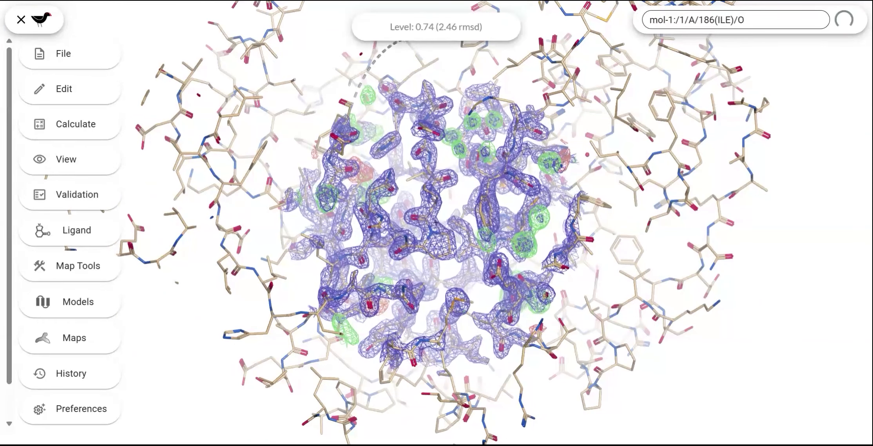
pyautogui.keyDown('ctrl'); pyautogui.scroll(-2, 507, 200); pyautogui.keyUp('ctrl')
pyautogui.keyDown('ctrl'); pyautogui.scroll(-3, 507, 200); pyautogui.keyUp('ctrl')
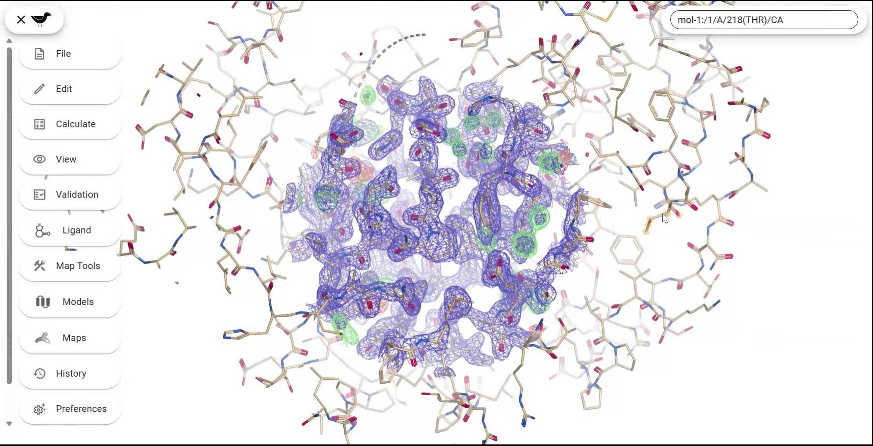
pyautogui.moveTo(739, 204); pyautogui.dragTo(306, 237)
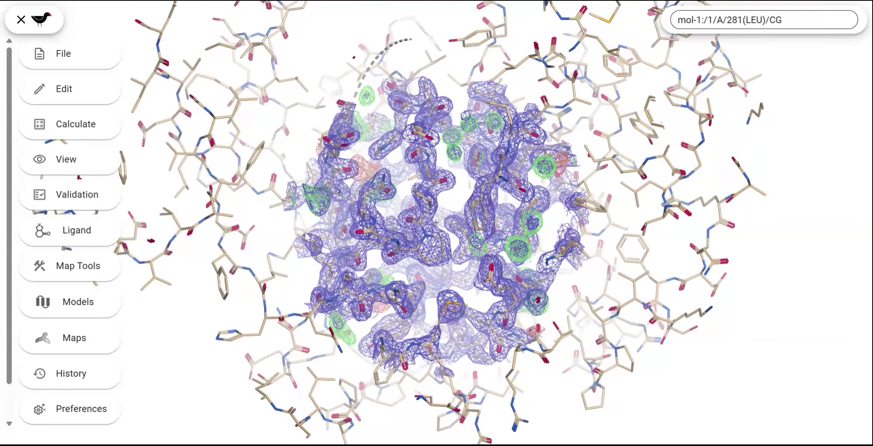
# Step: Show the chain A sequence of mol-1 and centre the view on the first residue, Met 1
pyautogui.click(83, 311)
pyautogui.click(446, 287)
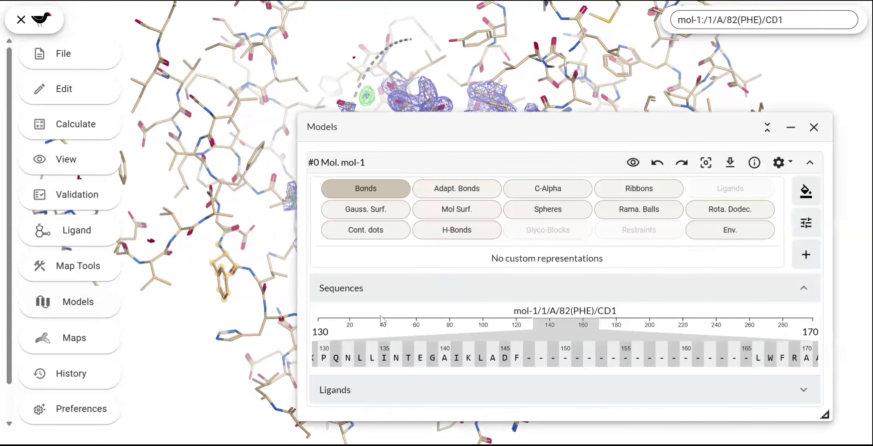
pyautogui.hscroll(-5, 471, 357)
pyautogui.hscroll(-10, 471, 357)
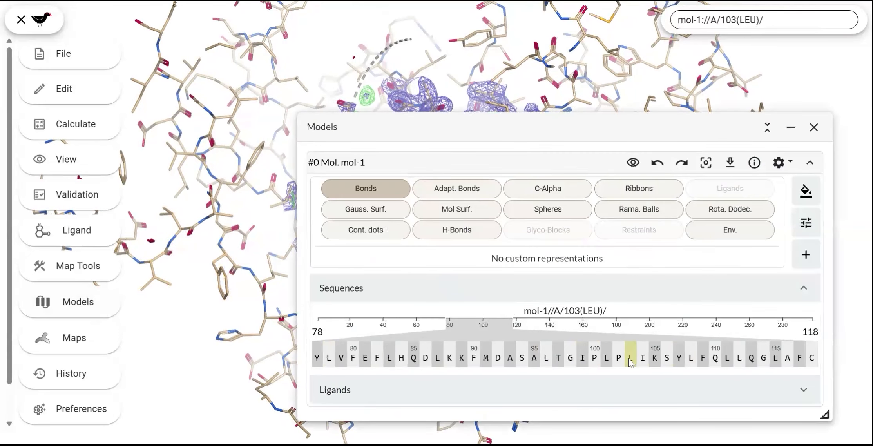
pyautogui.hscroll(-6, 607, 357)
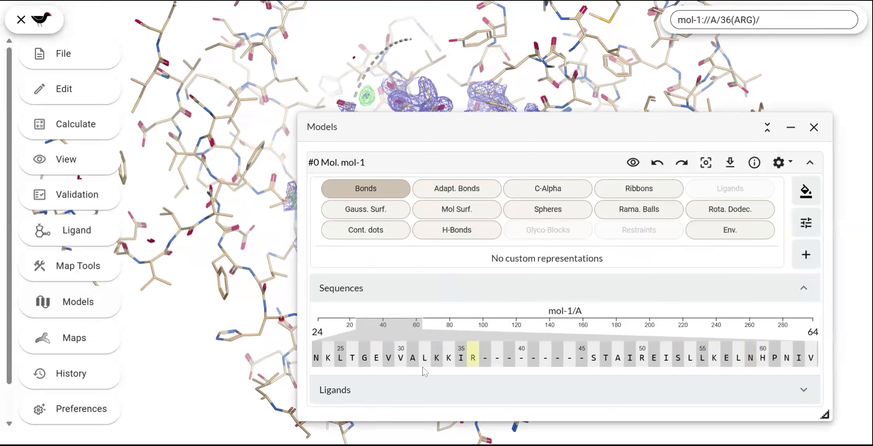
pyautogui.click(323, 358)
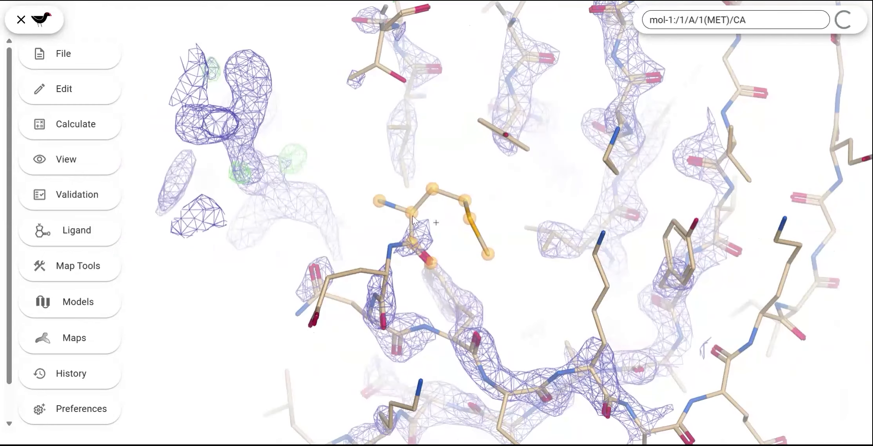
# Step: Step forward residue by residue from Met 1 to Lys 6, examining how each fits the density
pyautogui.press('space')
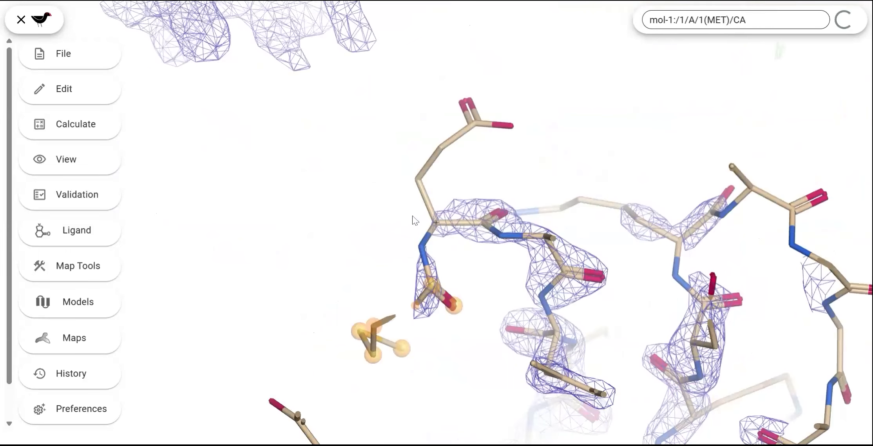
pyautogui.moveTo(557, 195); pyautogui.dragTo(555, 217)
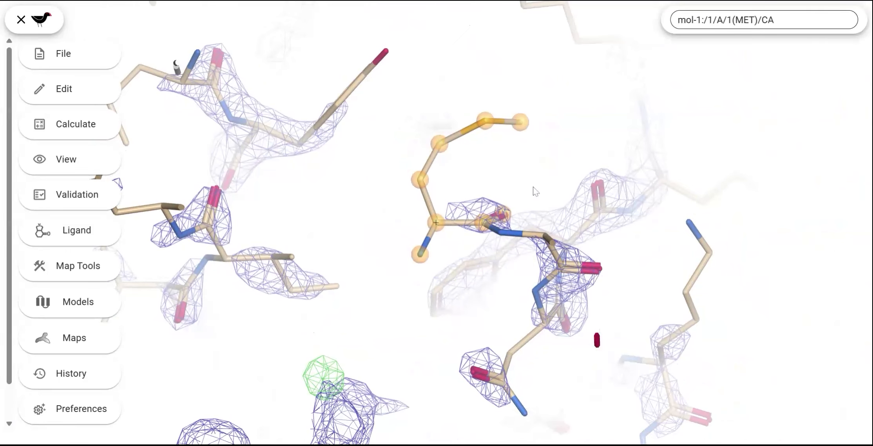
pyautogui.press('space')
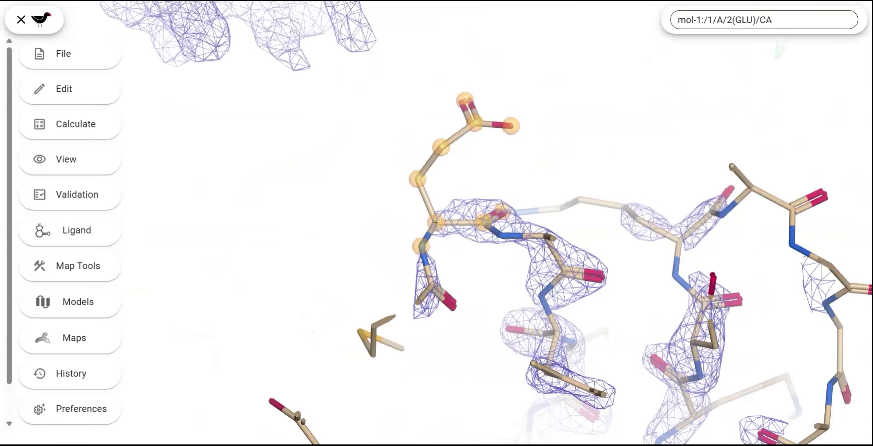
pyautogui.press('space')
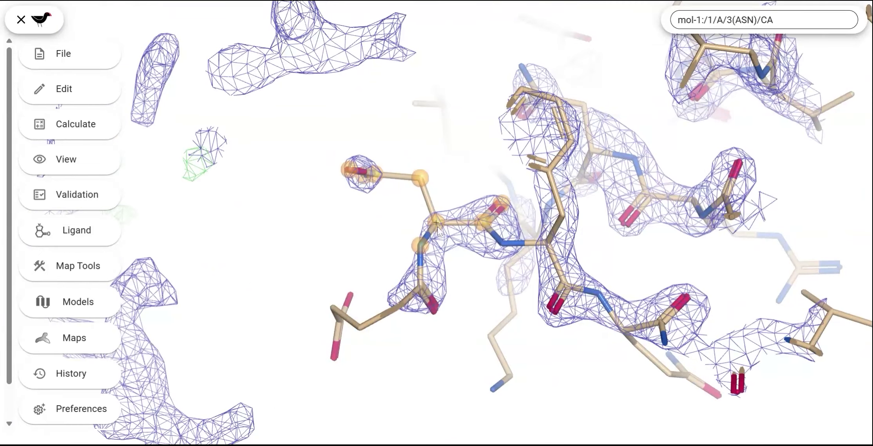
pyautogui.moveTo(438, 227); pyautogui.dragTo(416, 246)
pyautogui.press('space')
pyautogui.press('space')
pyautogui.press('space')
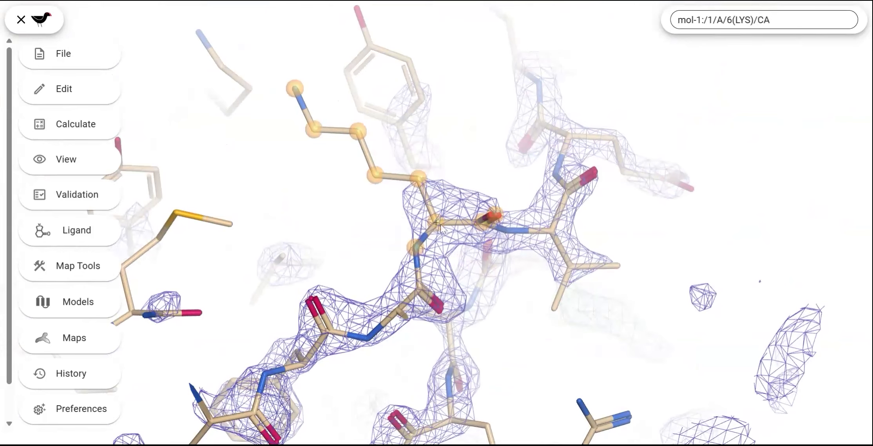
pyautogui.moveTo(483, 252); pyautogui.dragTo(485, 232)
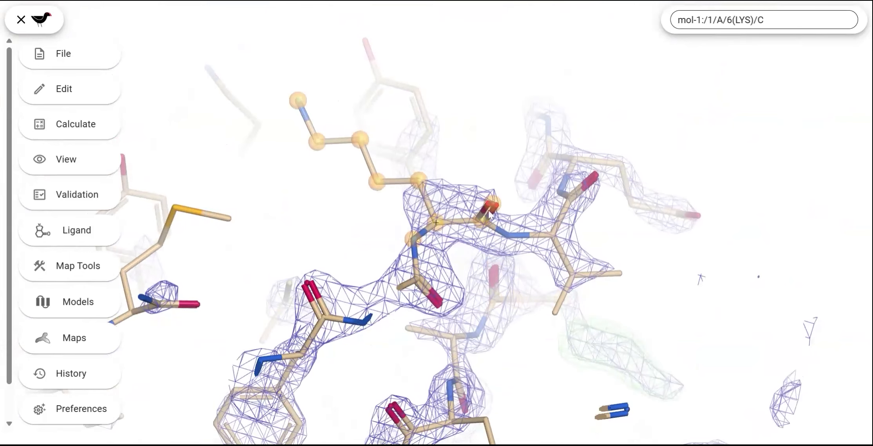
# Step: Continue stepping forward along chain A from Lys 6 to Tyr 19, checking each residue against the map
pyautogui.press('space')
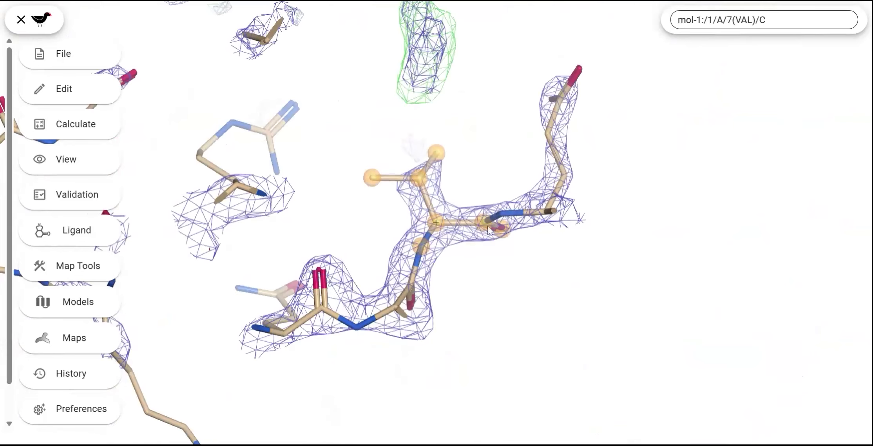
pyautogui.press('space')
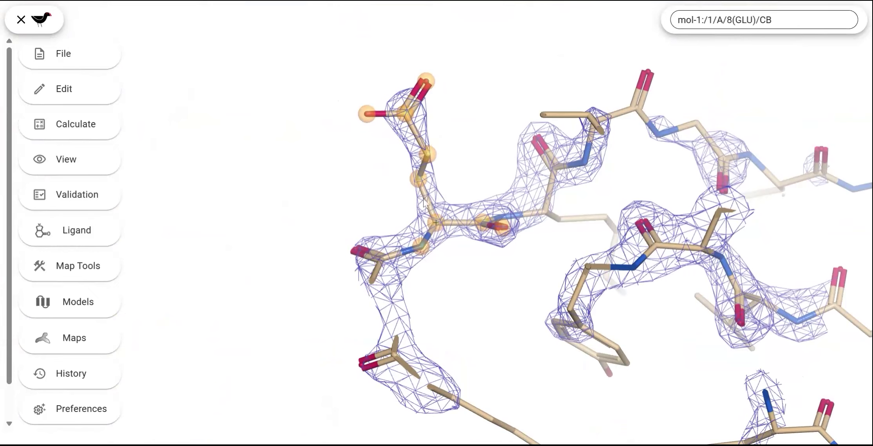
pyautogui.press('space')
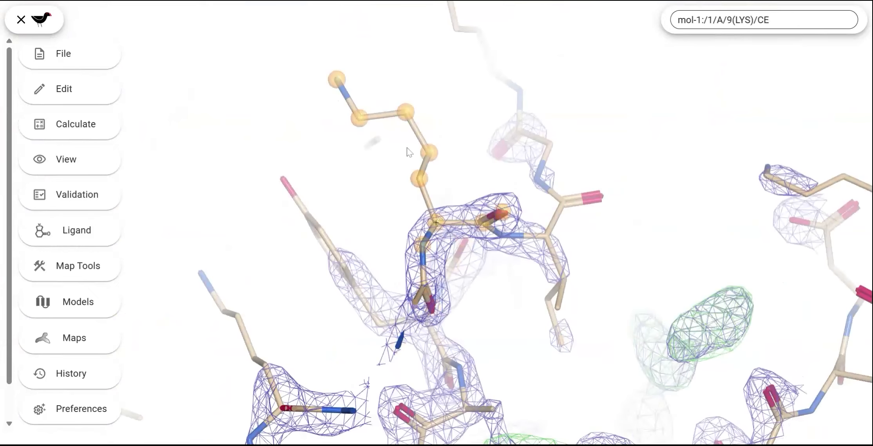
pyautogui.press('space')
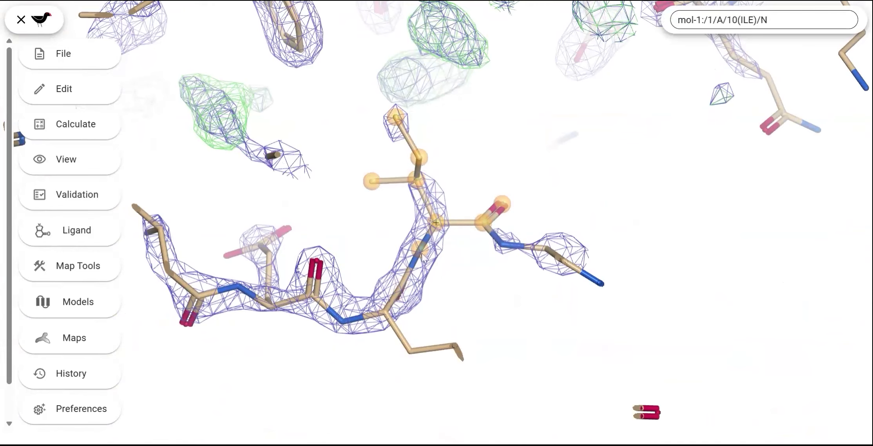
pyautogui.press('space')
pyautogui.press('space')
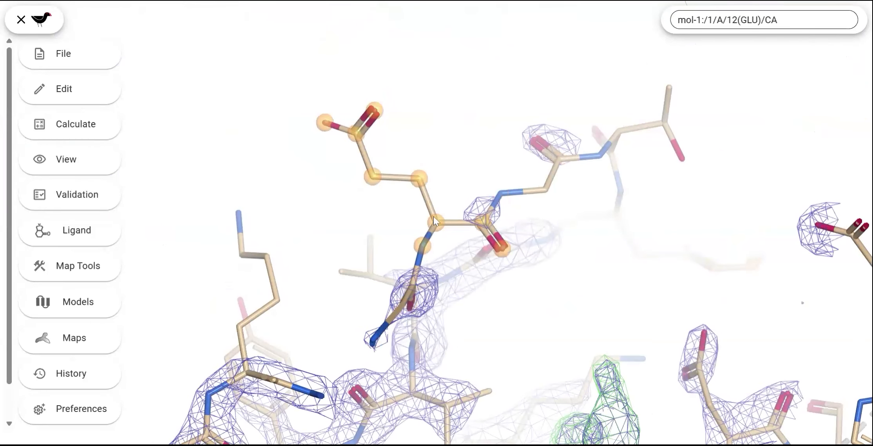
pyautogui.press('space')
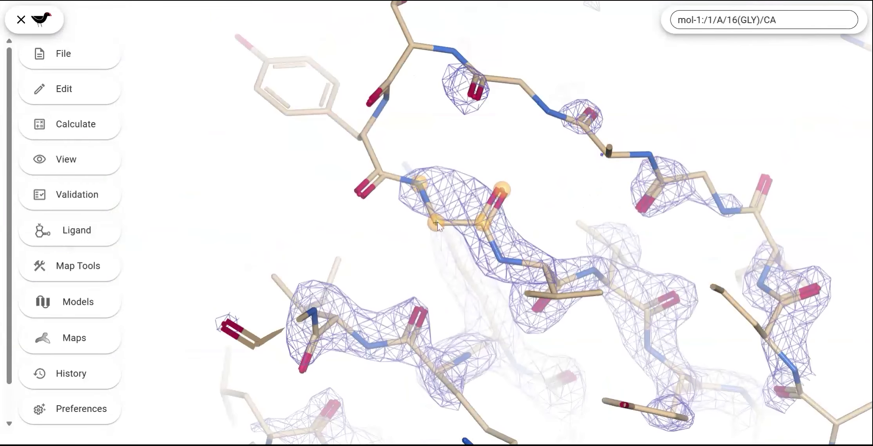
pyautogui.press('space')
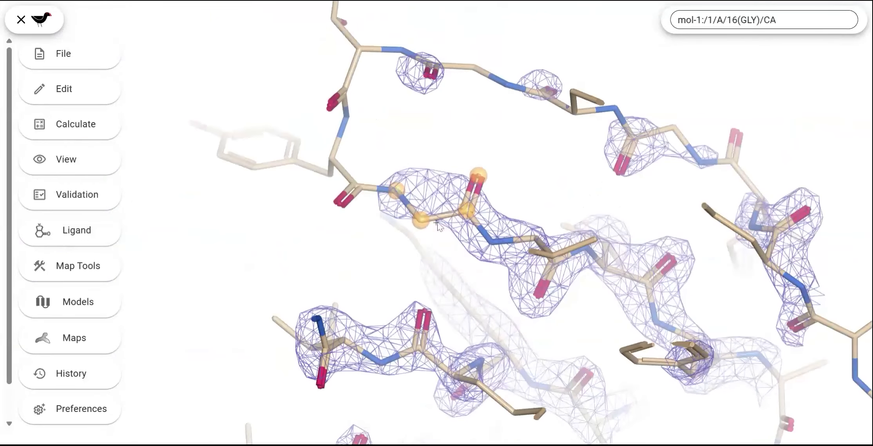
pyautogui.press('space')
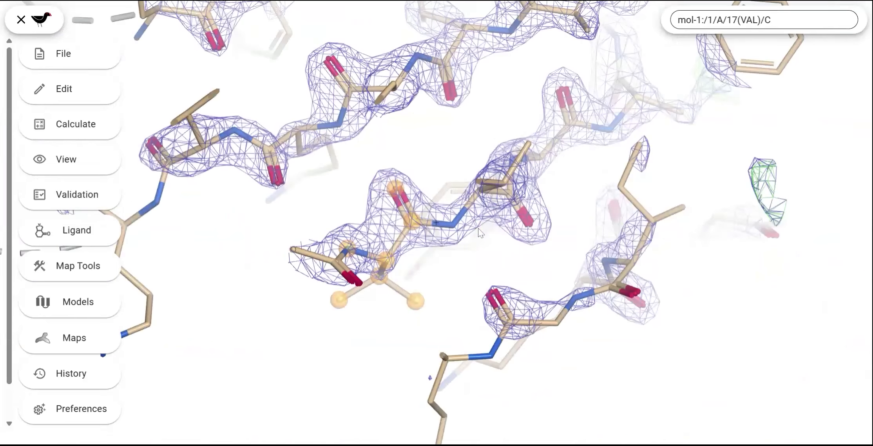
pyautogui.press('space')
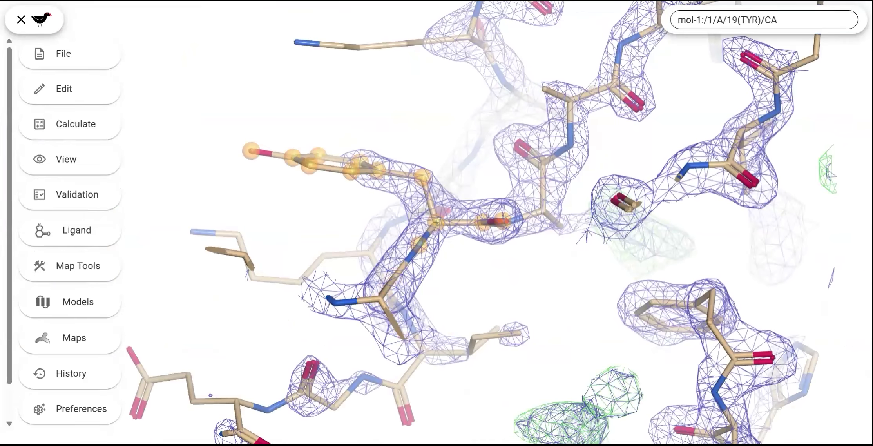
# Step: Step backward along chain A from Tyr 19 to Tyr 15
pyautogui.hotkey('shift', 'space')
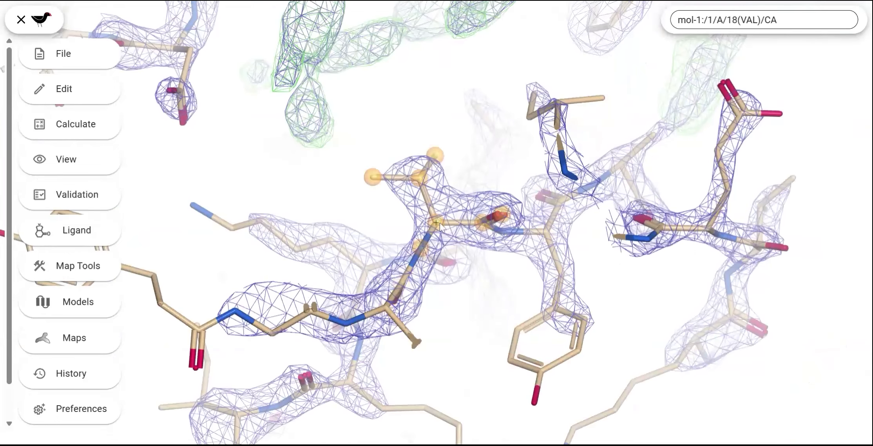
pyautogui.hotkey('shift', 'space')
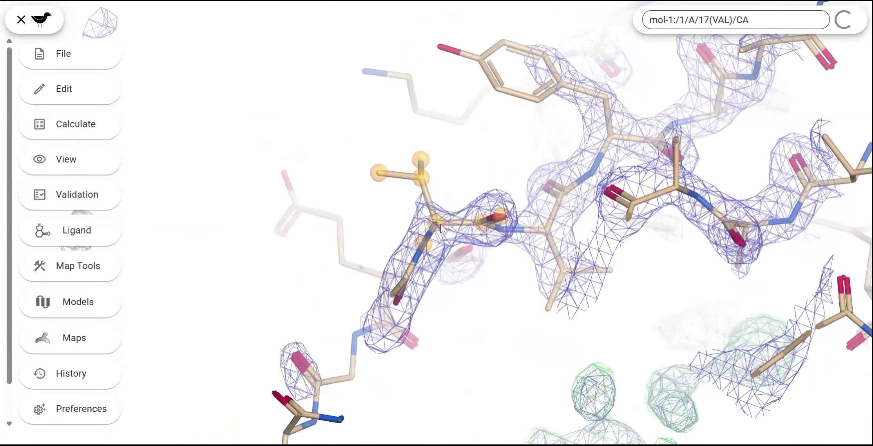
pyautogui.hotkey('shift', 'space')
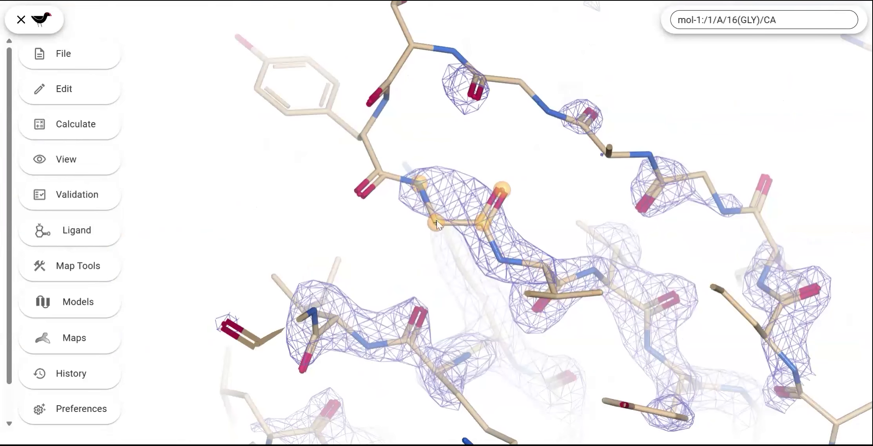
pyautogui.hotkey('shift', 'space')
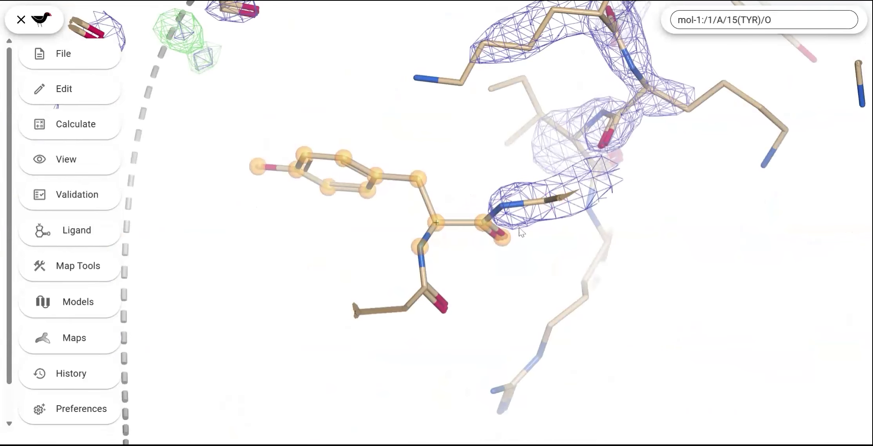
# Step: Step forward again along chain A from Tyr 15 past Ala 21
pyautogui.hotkey('shift', 'space')
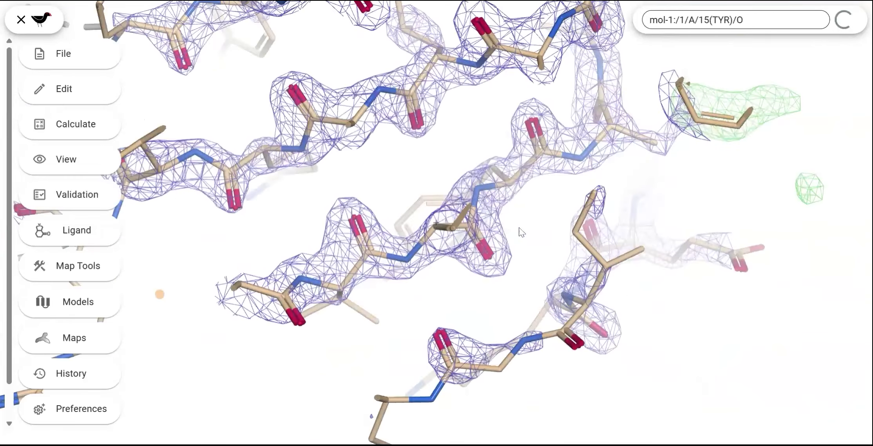
pyautogui.press('space')
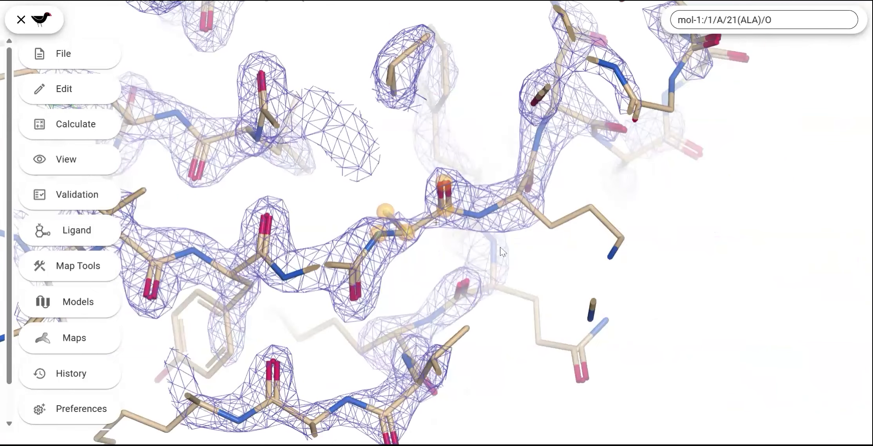
pyautogui.press('space')
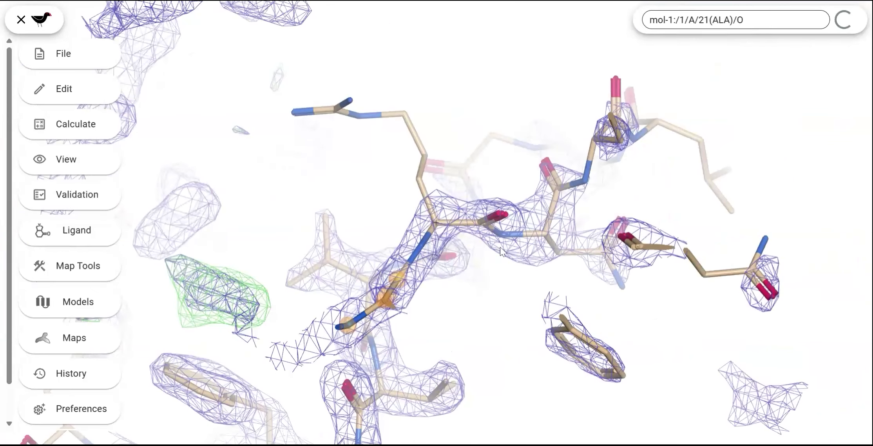
# Step: Open the Ramachandran plot for mol-1 chain A, centre the view on the outlier Tyr 180, and close the plot
pyautogui.click(70, 195)
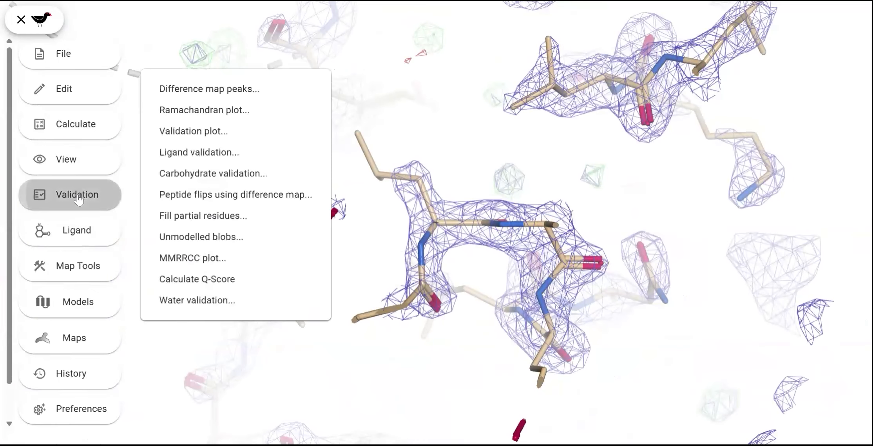
pyautogui.click(212, 110)
pyautogui.moveTo(294, 299)
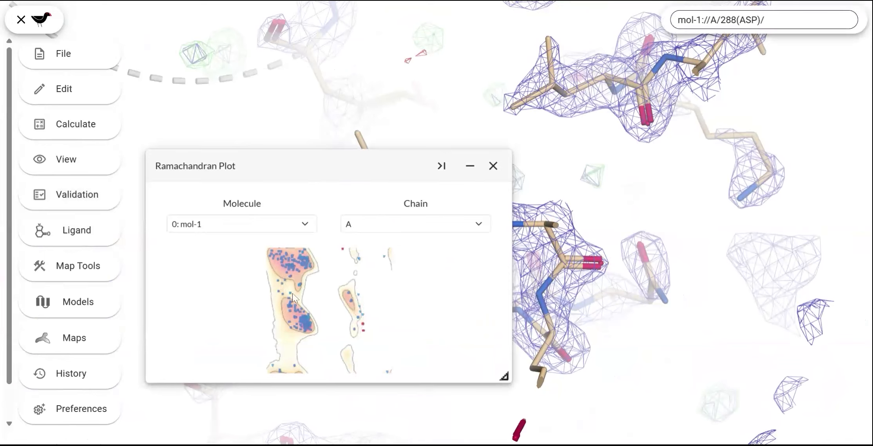
pyautogui.click(343, 252)
pyautogui.click(493, 165)
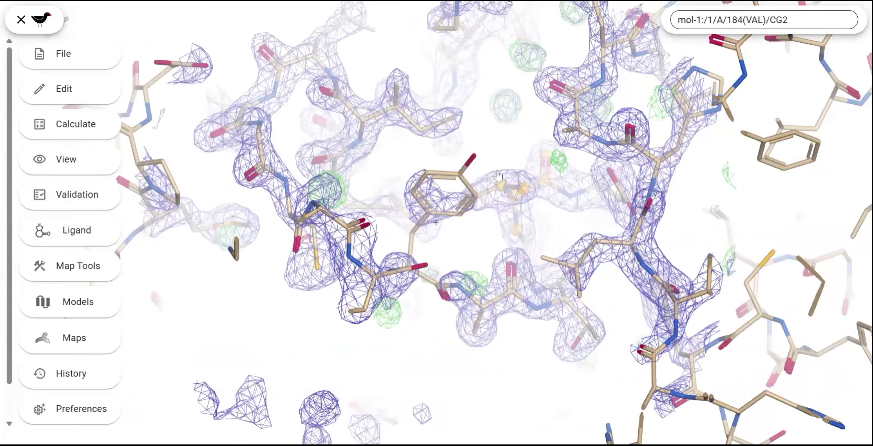
# Step: Display Ramachandran balls on the mol-1 model and inspect the area around Tyr 180
pyautogui.moveTo(519, 198); pyautogui.dragTo(473, 275)
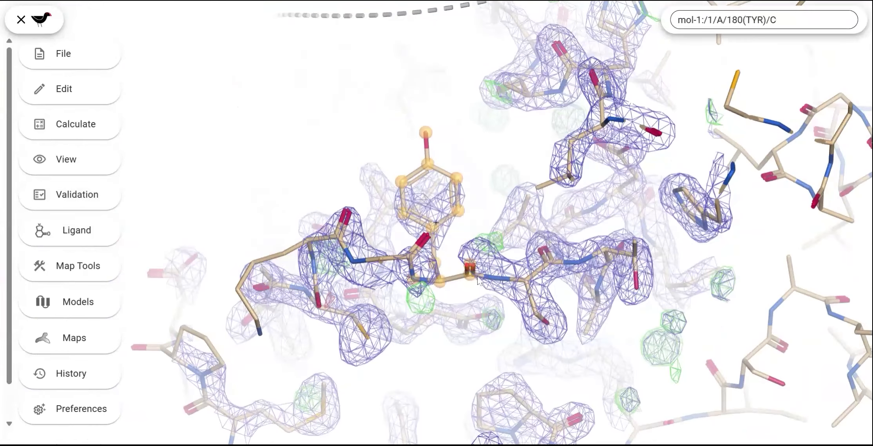
pyautogui.click(75, 302)
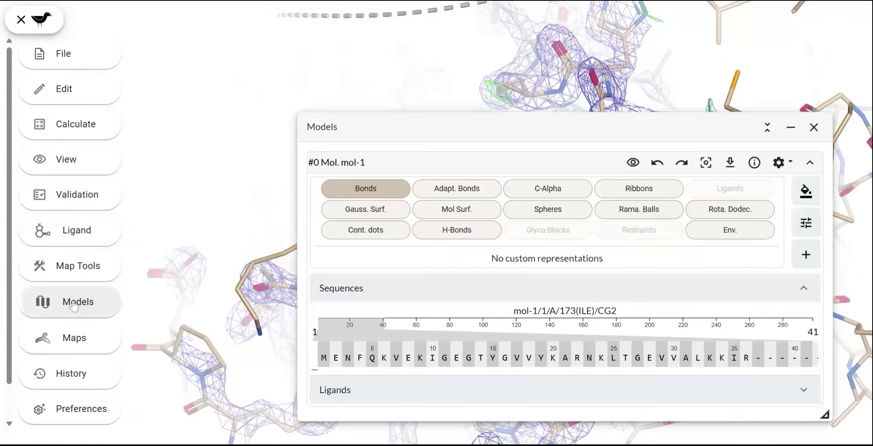
pyautogui.click(653, 214)
pyautogui.click(814, 131)
pyautogui.moveTo(506, 267); pyautogui.dragTo(431, 296)
pyautogui.moveTo(495, 324); pyautogui.dragTo(366, 195)
pyautogui.moveTo(415, 255); pyautogui.dragTo(386, 290)
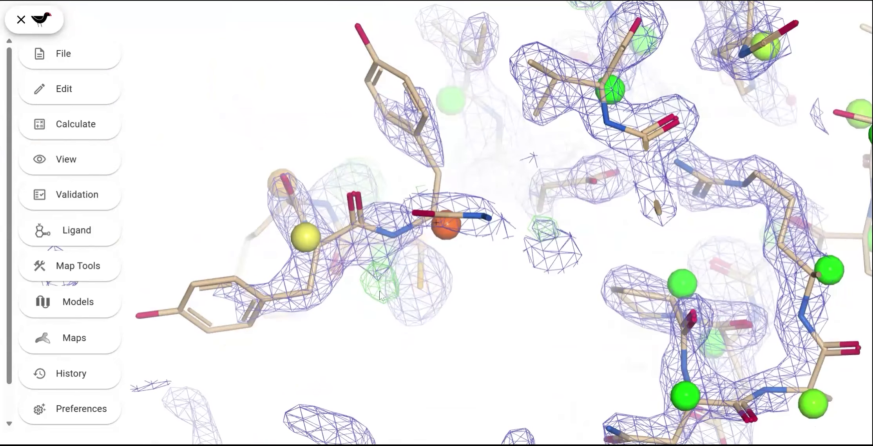
# Step: Flip the peptide just before Tyr 180 in chain A and inspect the new fit
pyautogui.rightClick(359, 227)
pyautogui.click(404, 259)
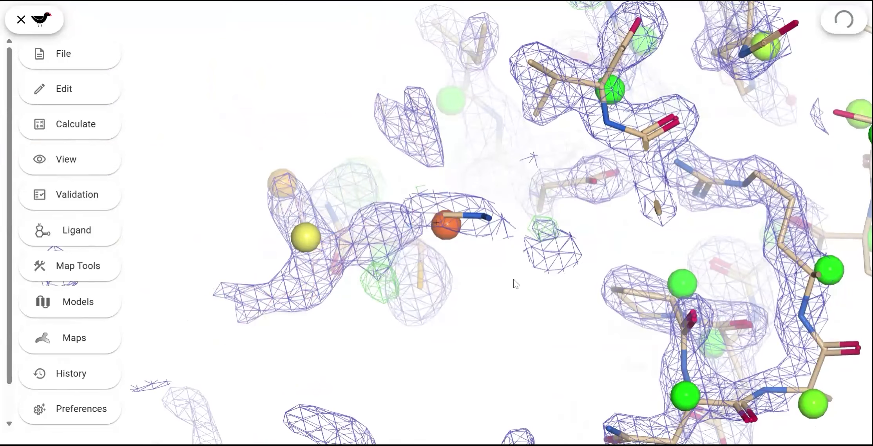
pyautogui.moveTo(400, 320); pyautogui.dragTo(464, 322)
pyautogui.moveTo(435, 285); pyautogui.dragTo(445, 247)
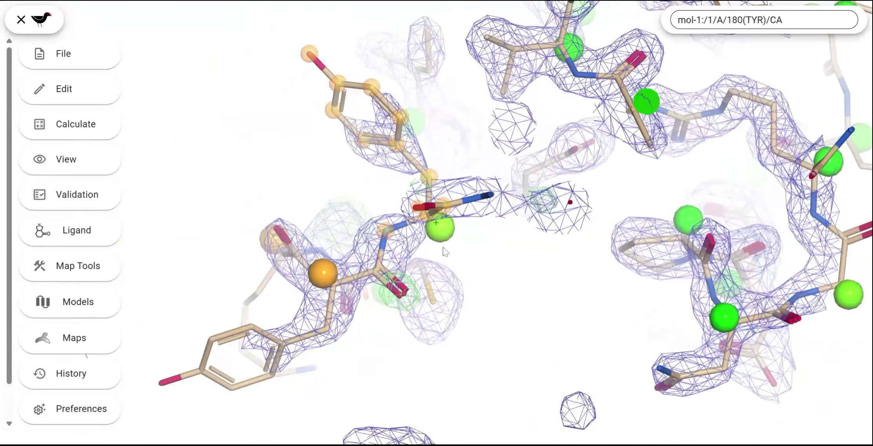
# Step: Flip the peptide at Cys 177 in chain A and check it against the map
pyautogui.moveTo(392, 275); pyautogui.dragTo(449, 298)
pyautogui.moveTo(296, 259); pyautogui.dragTo(390, 280)
pyautogui.rightClick(395, 281)
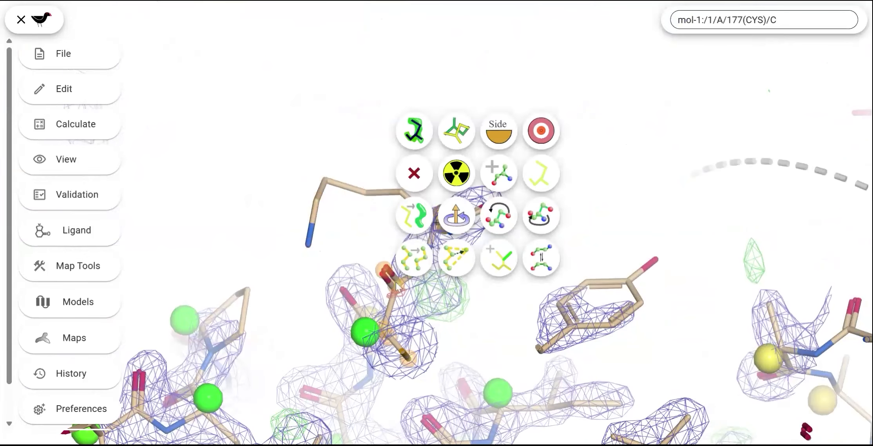
pyautogui.click(415, 257)
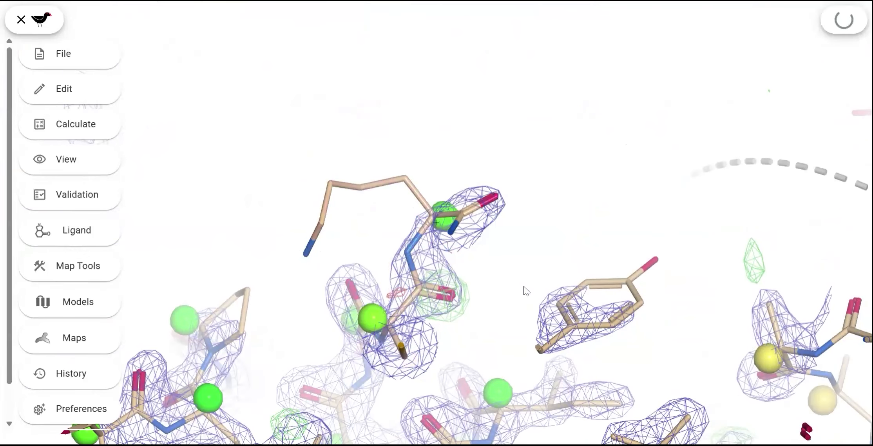
pyautogui.moveTo(446, 304); pyautogui.dragTo(524, 335)
# Step: Open the Ramachandran plot for mol-1 chain A, centre the view on the outlier Thr 198, and close the plot
pyautogui.click(64, 200)
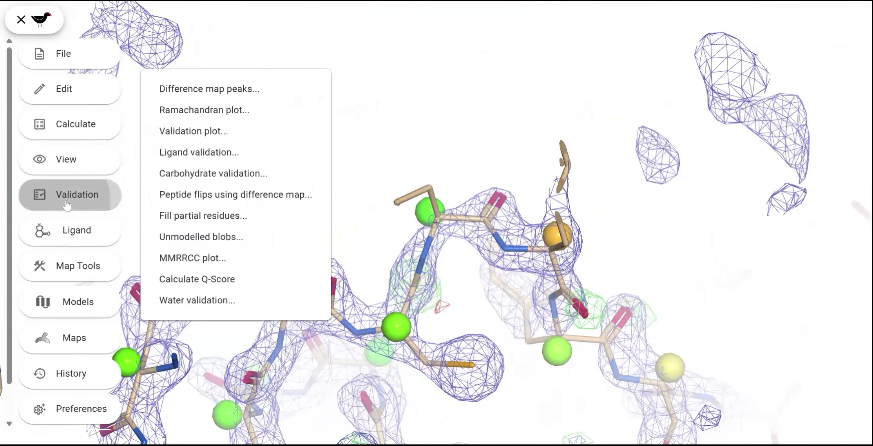
pyautogui.click(204, 115)
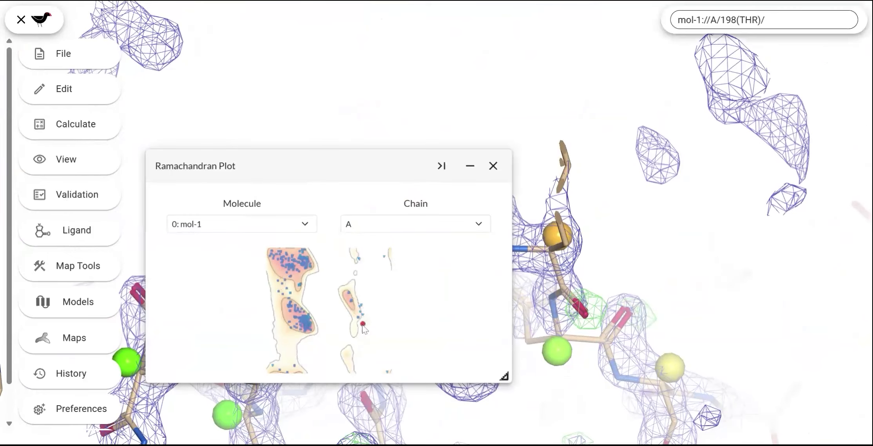
pyautogui.click(364, 325)
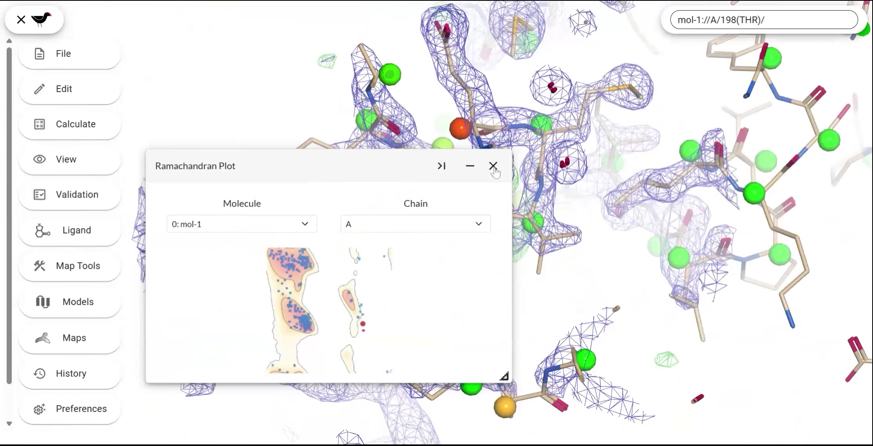
pyautogui.click(493, 167)
# Step: Flip the peptide at Val 197 in chain A, next to Thr 198
pyautogui.moveTo(467, 259); pyautogui.dragTo(508, 223)
pyautogui.moveTo(503, 306); pyautogui.dragTo(537, 308)
pyautogui.rightClick(498, 227)
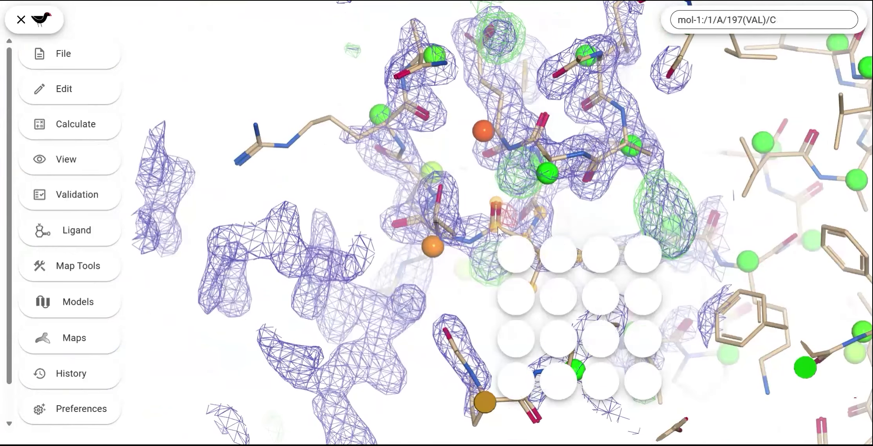
pyautogui.click(552, 252)
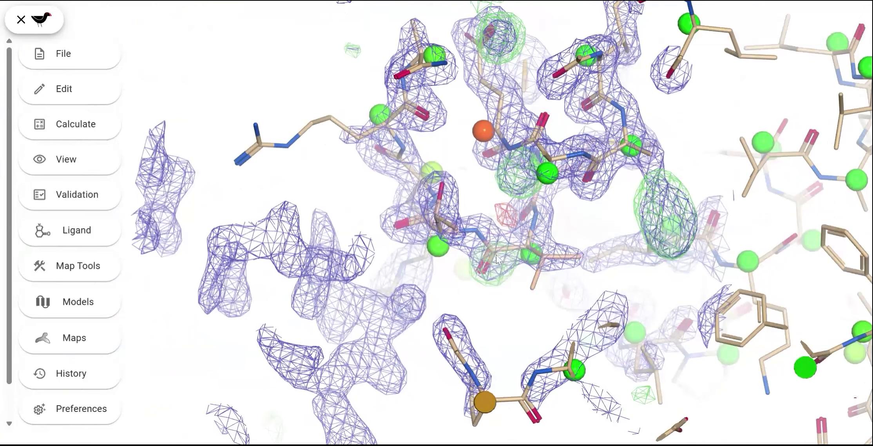
# Step: Flip the peptide at Ala 194 in chain A
pyautogui.moveTo(506, 198); pyautogui.dragTo(536, 170)
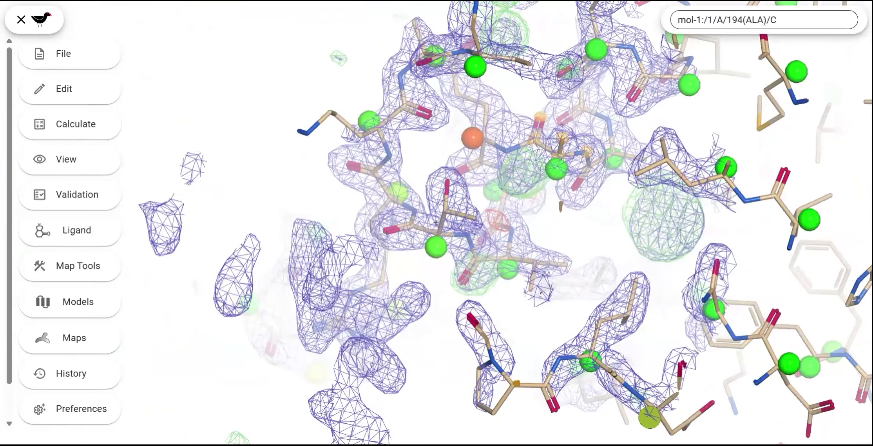
pyautogui.rightClick(537, 142)
pyautogui.click(596, 178)
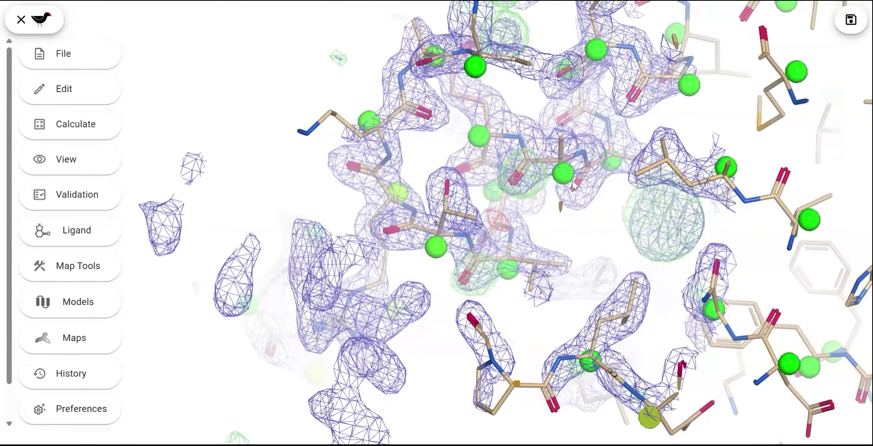
# Step: Examine residue 193 of chain A beside the unmodelled positive density and mutate it to PHE
pyautogui.moveTo(552, 190); pyautogui.dragTo(800, 227)
pyautogui.moveTo(748, 247); pyautogui.dragTo(684, 239)
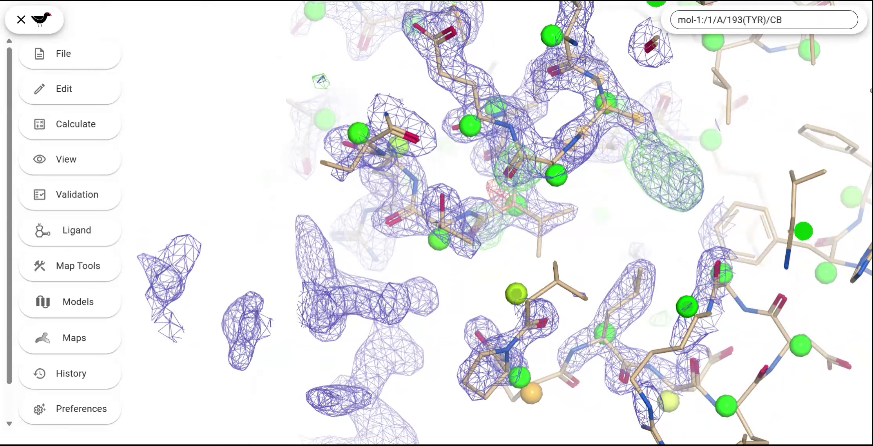
pyautogui.doubleClick(632, 118)
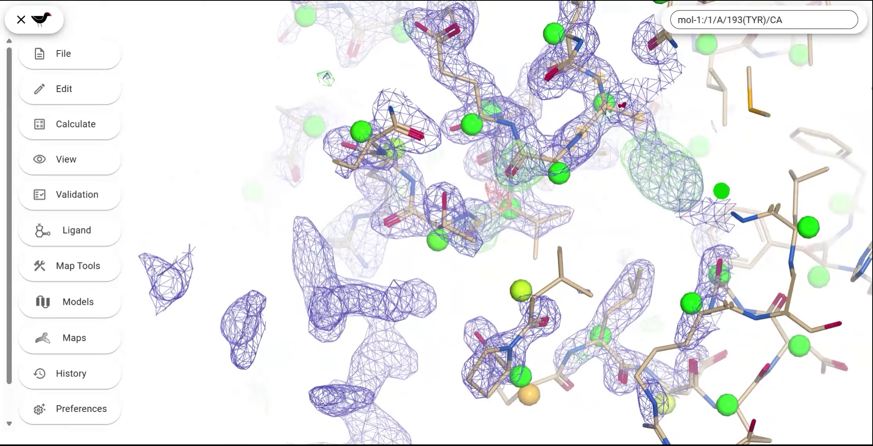
pyautogui.moveTo(627, 121); pyautogui.dragTo(298, 324)
pyautogui.moveTo(353, 336); pyautogui.dragTo(277, 309)
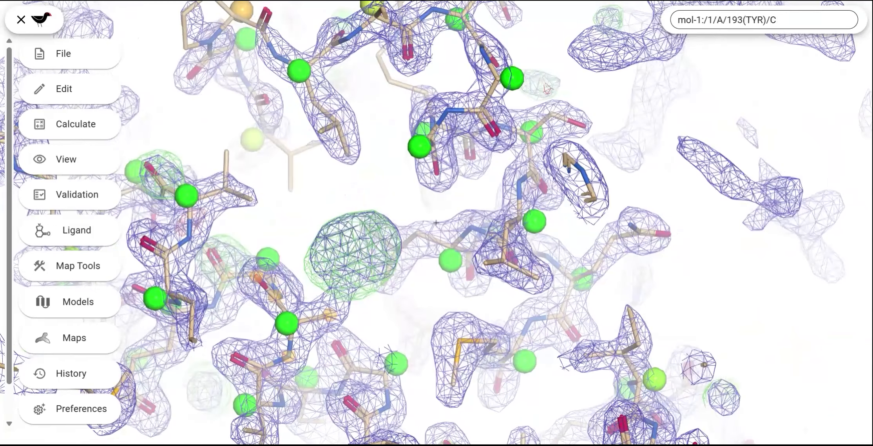
pyautogui.moveTo(393, 296); pyautogui.dragTo(387, 296)
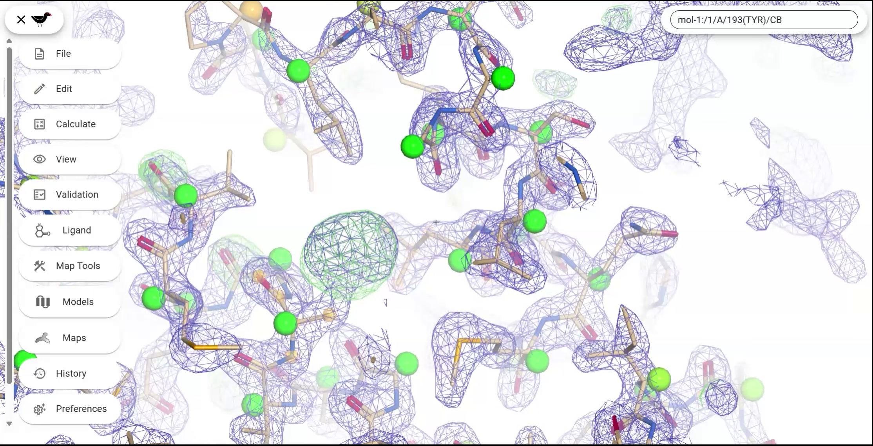
pyautogui.rightClick(297, 331)
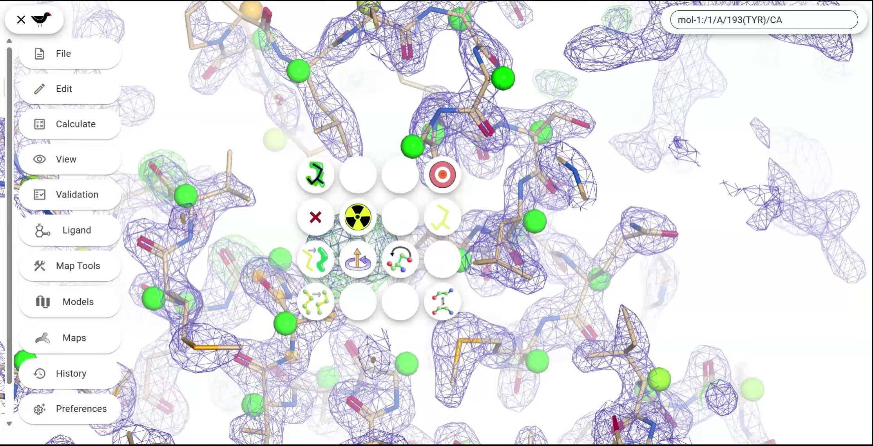
pyautogui.click(366, 224)
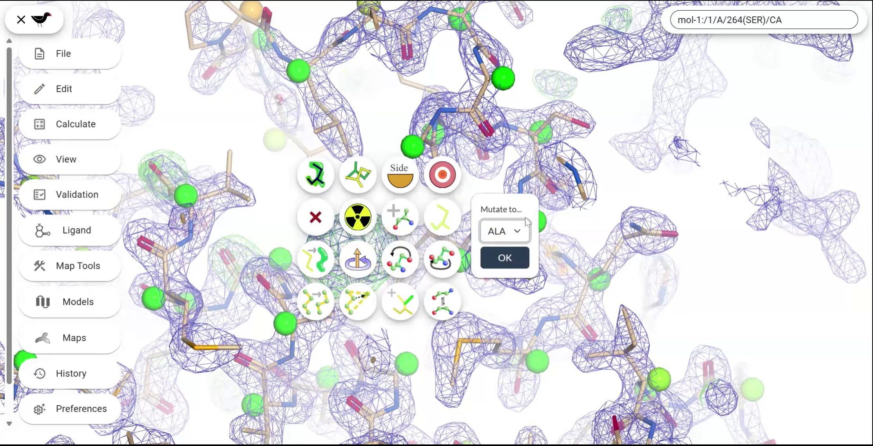
pyautogui.click(552, 2)
pyautogui.click(504, 262)
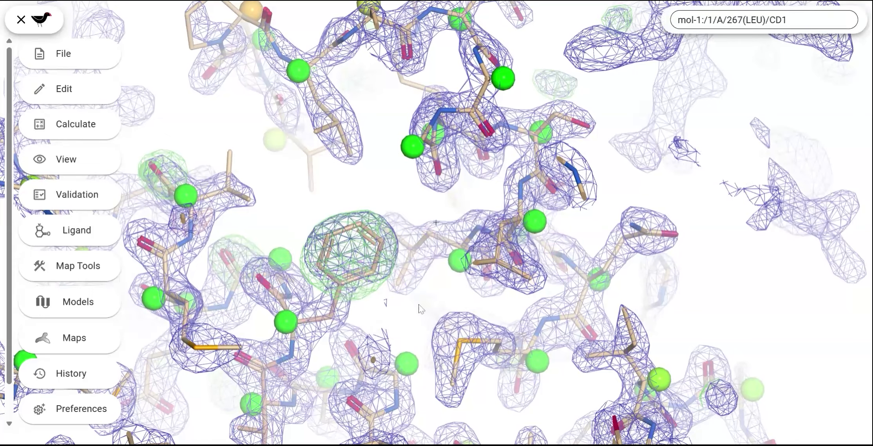
pyautogui.moveTo(419, 310); pyautogui.dragTo(457, 309)
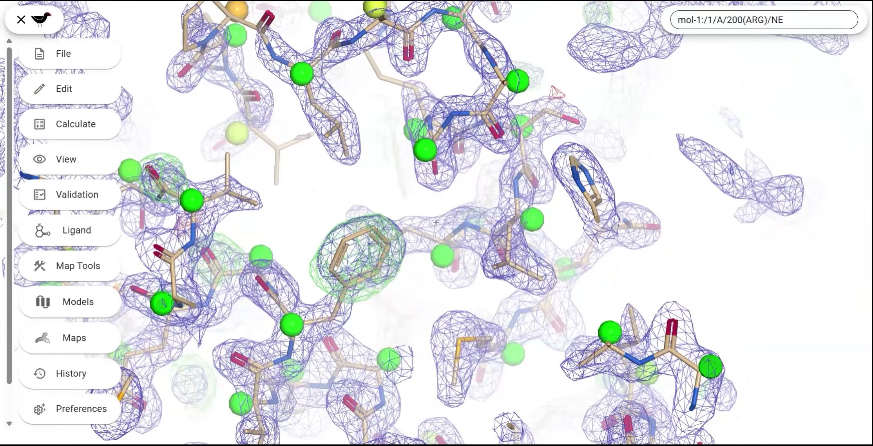
# Step: Recheck the Ramachandran plot of mol-1 chain A for remaining outliers and close it
pyautogui.click(67, 204)
pyautogui.click(219, 109)
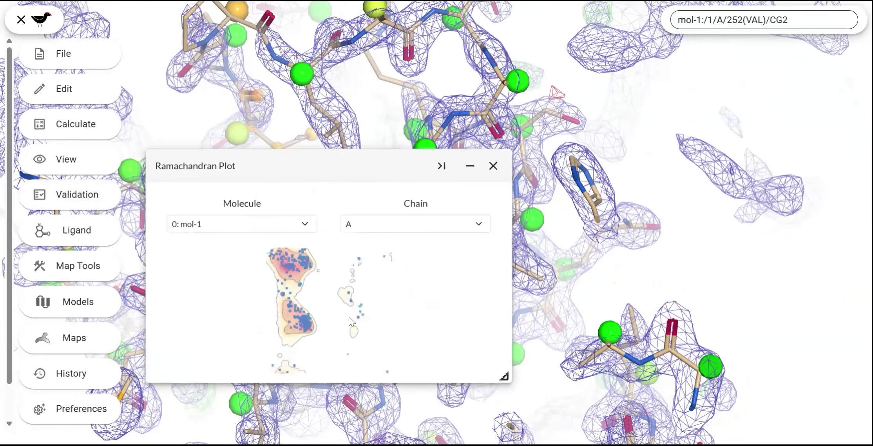
pyautogui.click(493, 166)
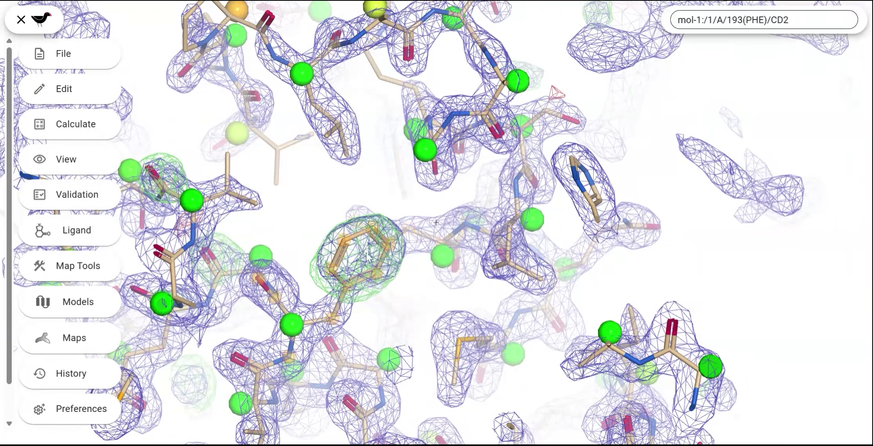
# Step: Connect mol-1 for map updating with map-1 as reflection data and 2FoFc map and diff-map-1 as FoFc map, and inspect residue 193
pyautogui.click(67, 230)
pyautogui.click(63, 55)
pyautogui.scroll(-2, 217, 240)
pyautogui.scroll(-1, 217, 240)
pyautogui.click(253, 225)
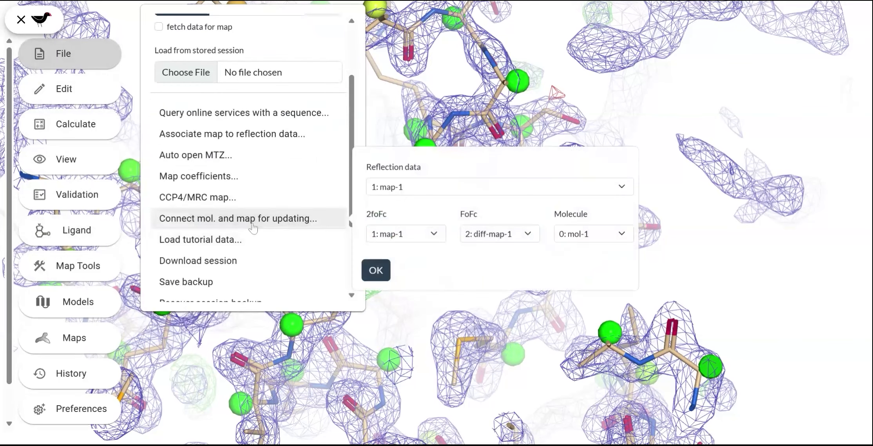
pyautogui.click(376, 270)
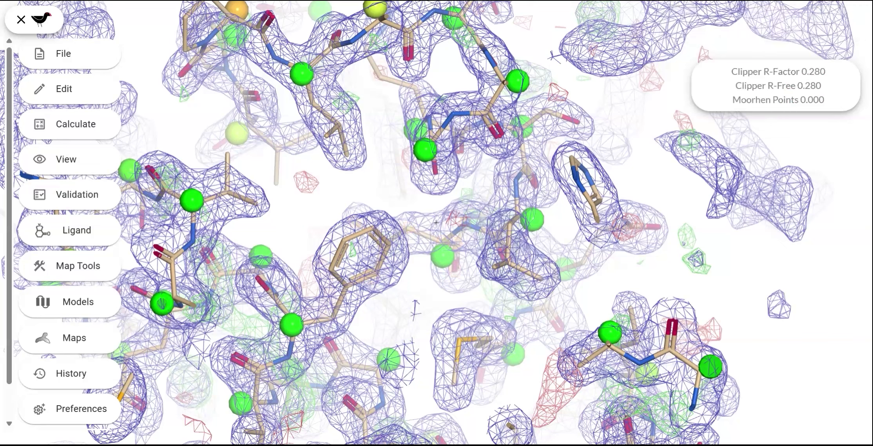
pyautogui.moveTo(359, 349); pyautogui.dragTo(346, 310)
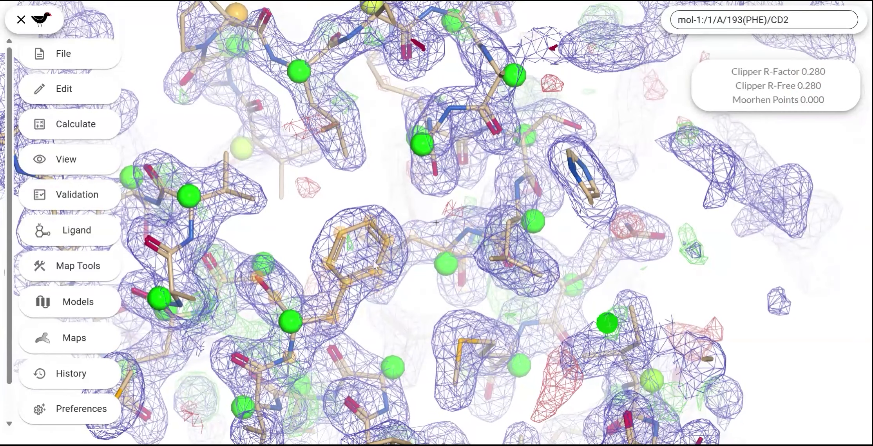
# Step: Open the difference map peaks for mol-1 and diff-map-1, centre the view on a positive peak, and move the plot clear of the model
pyautogui.click(77, 194)
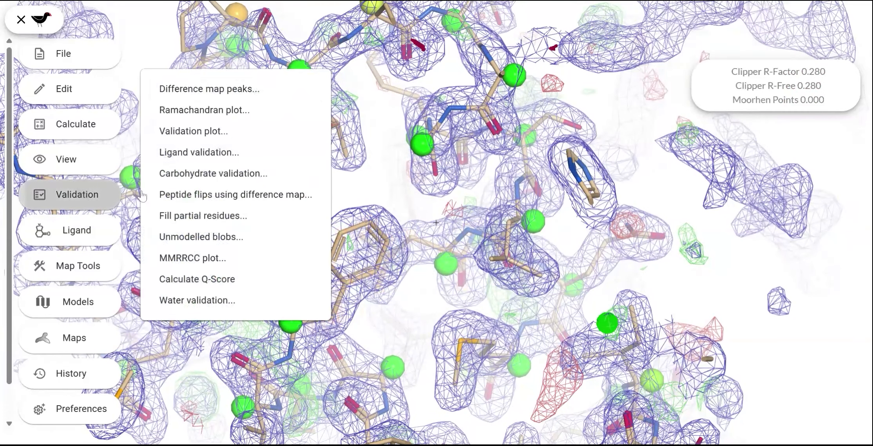
pyautogui.click(195, 94)
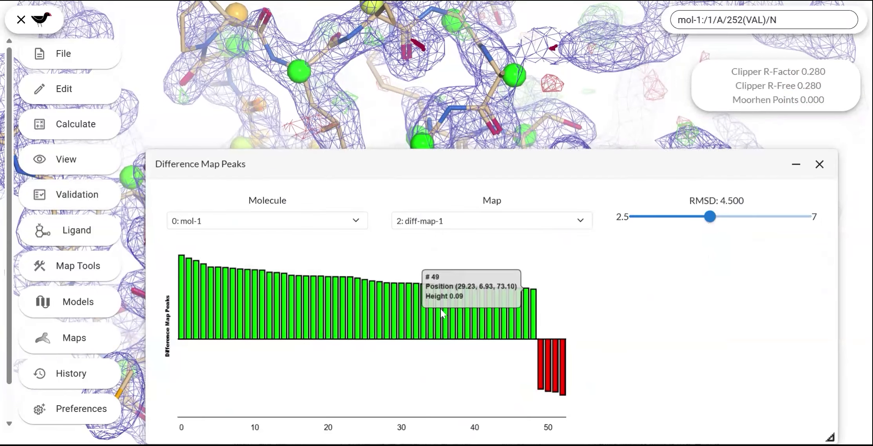
pyautogui.click(526, 318)
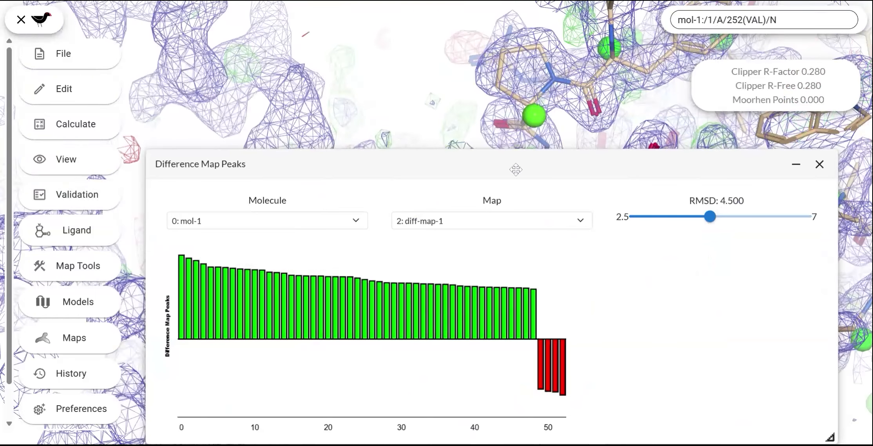
pyautogui.moveTo(515, 168); pyautogui.dragTo(483, 405)
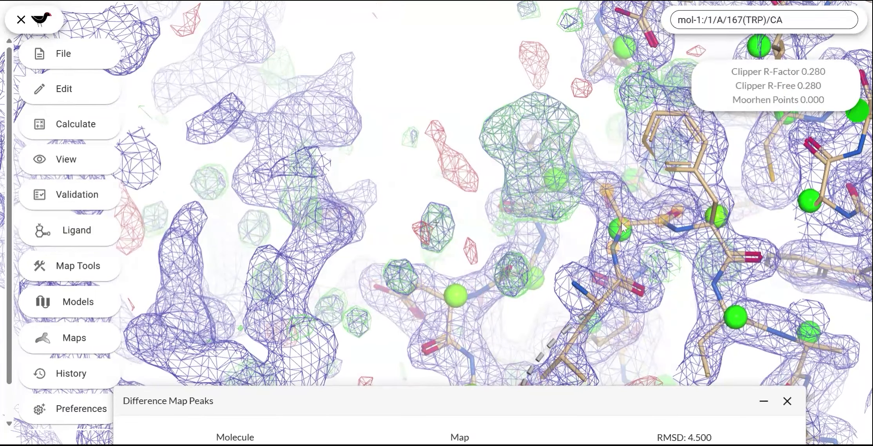
# Step: Mutate residue 167 of chain A to TRP to fill the large positive difference density beside it
pyautogui.rightClick(610, 197)
pyautogui.click(671, 267)
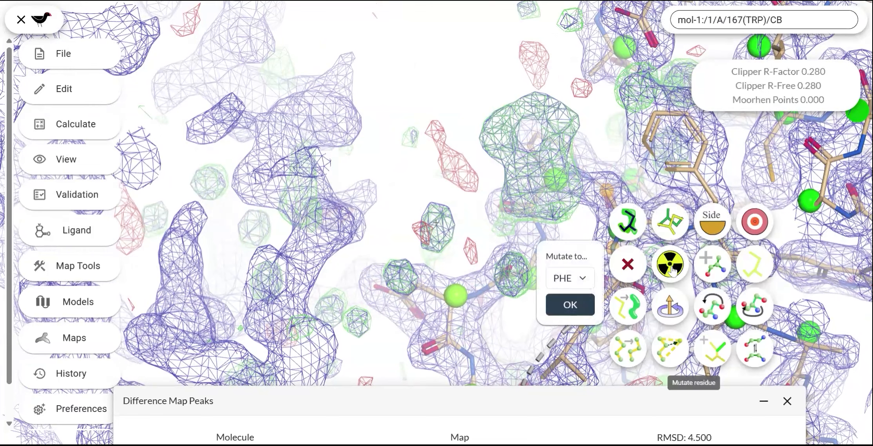
pyautogui.click(567, 241)
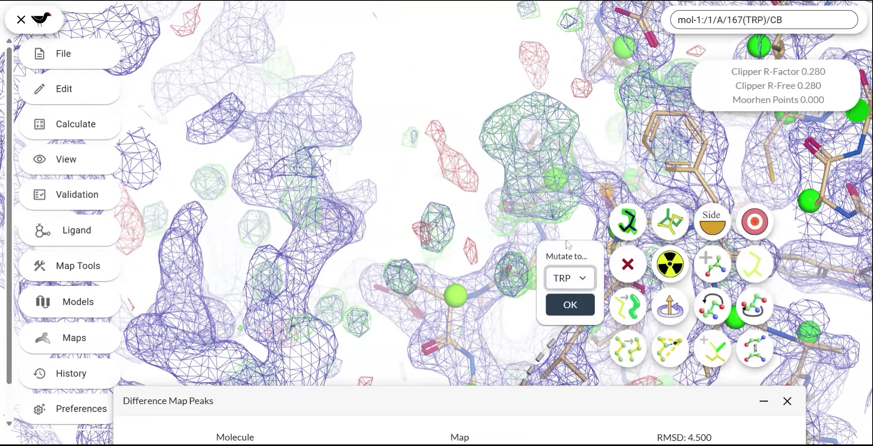
pyautogui.click(569, 305)
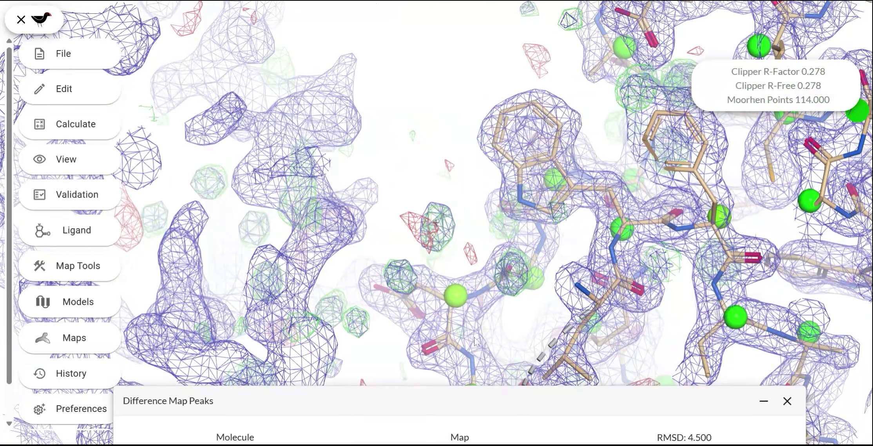
# Step: Centre the view on a weaker positive difference map peak and examine the density and residues around it
pyautogui.moveTo(448, 410); pyautogui.dragTo(441, 387)
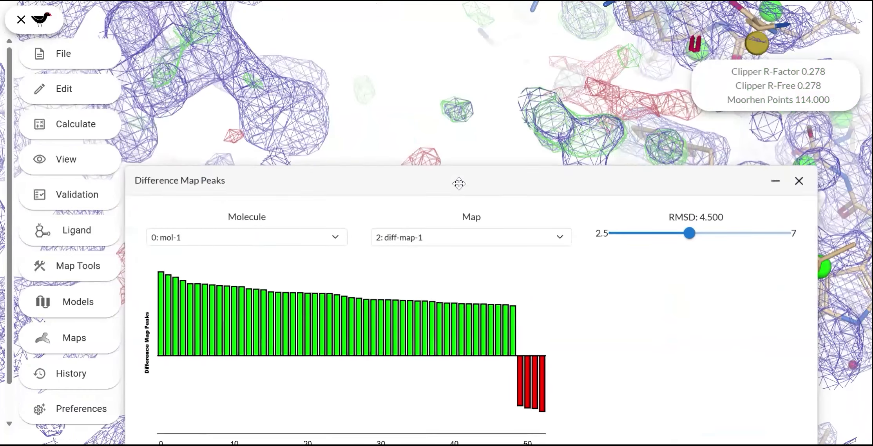
pyautogui.moveTo(460, 183); pyautogui.dragTo(460, 173)
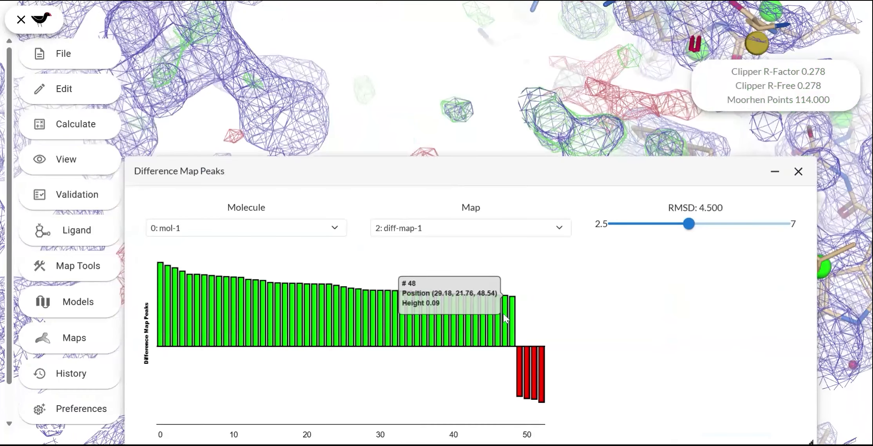
pyautogui.moveTo(535, 167); pyautogui.dragTo(523, 331)
pyautogui.click(492, 383)
pyautogui.moveTo(530, 206); pyautogui.dragTo(446, 229)
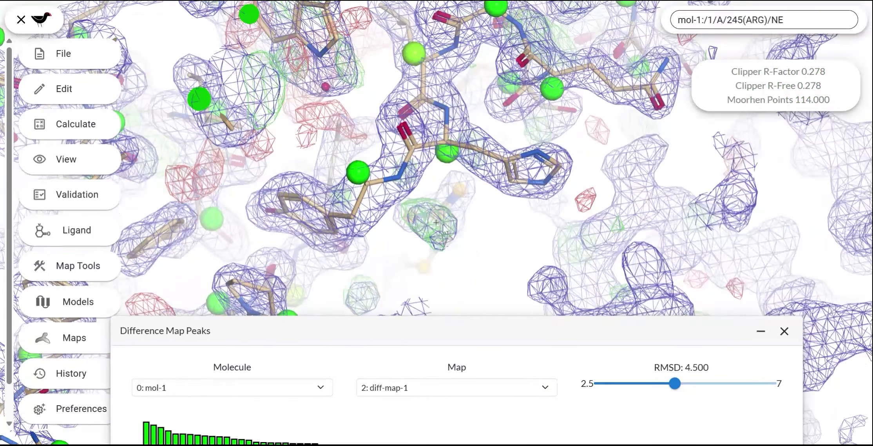
# Step: Centre on the next positive difference peak and auto-fit the rotamer of ILE 135 in chain A beside it
pyautogui.moveTo(523, 331); pyautogui.dragTo(573, 170)
pyautogui.click(526, 318)
pyautogui.moveTo(496, 178); pyautogui.dragTo(475, 407)
pyautogui.moveTo(495, 236); pyautogui.dragTo(380, 241)
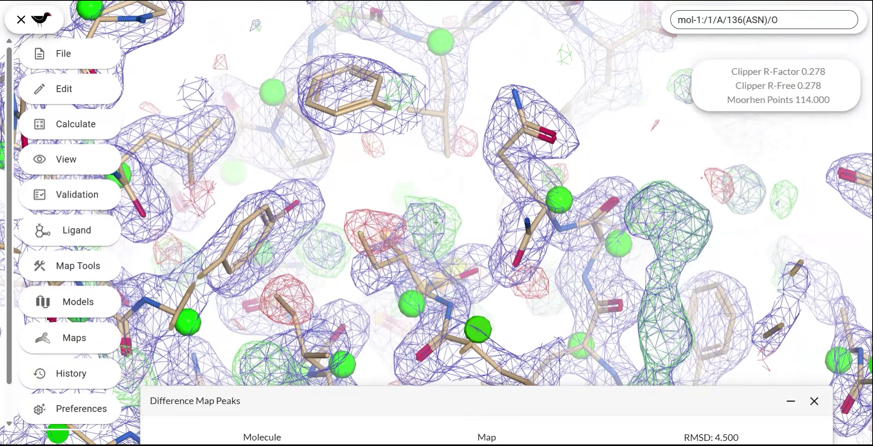
pyautogui.moveTo(451, 205); pyautogui.dragTo(444, 227)
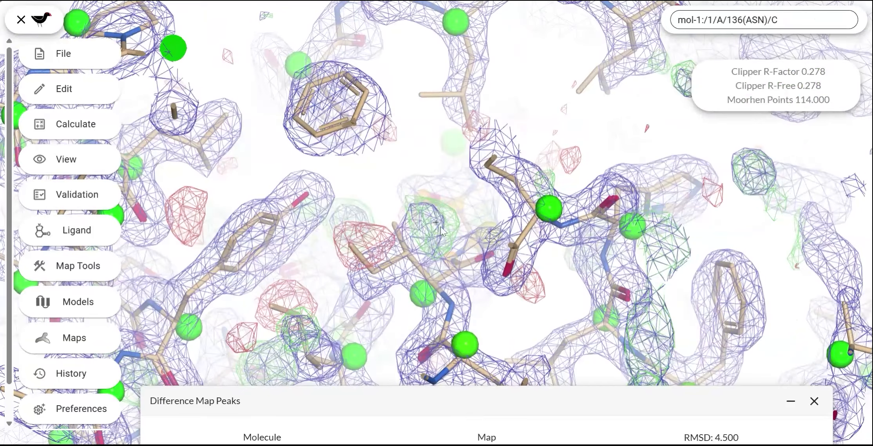
pyautogui.moveTo(431, 263); pyautogui.dragTo(445, 280)
pyautogui.rightClick(404, 247)
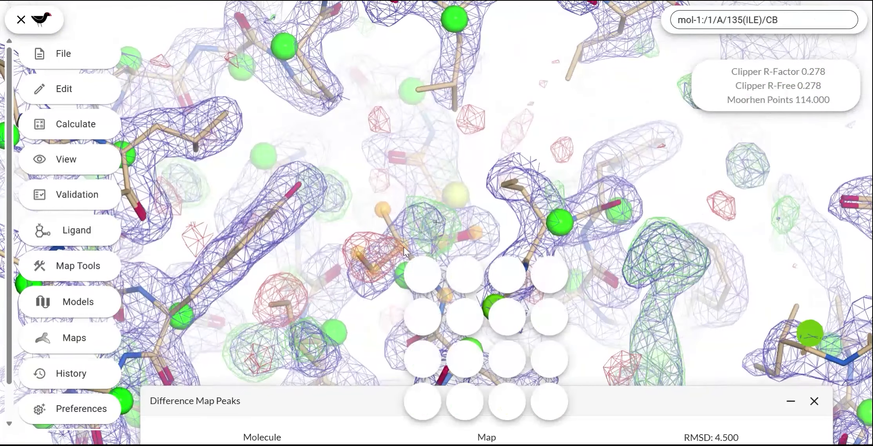
pyautogui.click(423, 275)
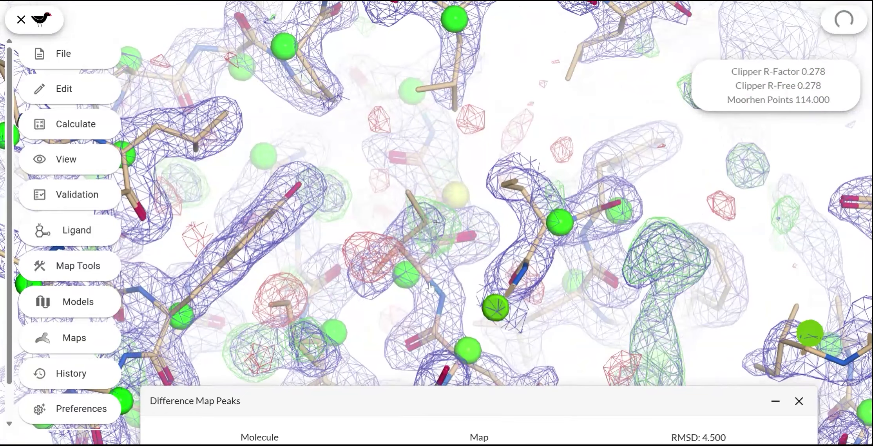
pyautogui.moveTo(382, 223); pyautogui.dragTo(370, 210)
# Step: Centre on further positive difference peaks and examine the density around PHE 80 of chain A
pyautogui.moveTo(423, 404); pyautogui.dragTo(491, 152)
pyautogui.click(574, 299)
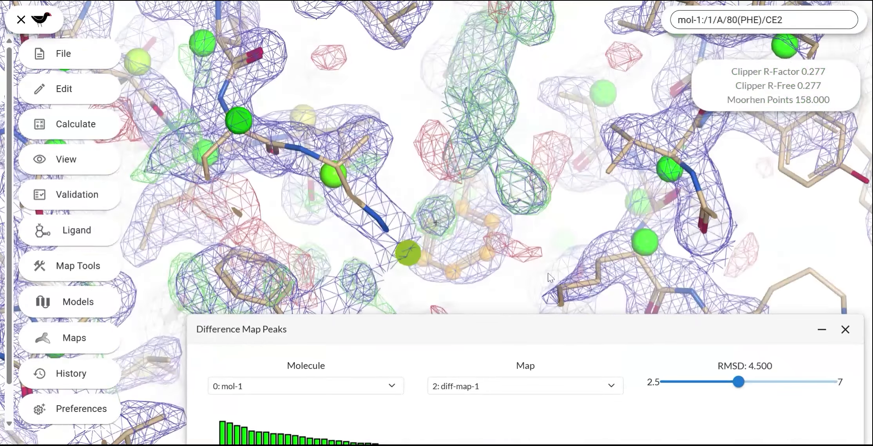
pyautogui.moveTo(548, 278); pyautogui.dragTo(411, 149)
pyautogui.moveTo(573, 239); pyautogui.dragTo(341, 78)
pyautogui.moveTo(556, 333); pyautogui.dragTo(522, 243)
pyautogui.click(530, 274)
# Step: Centre on positive peak 43 and auto-fit the rotamer of ILE 141 in chain A
pyautogui.click(481, 362)
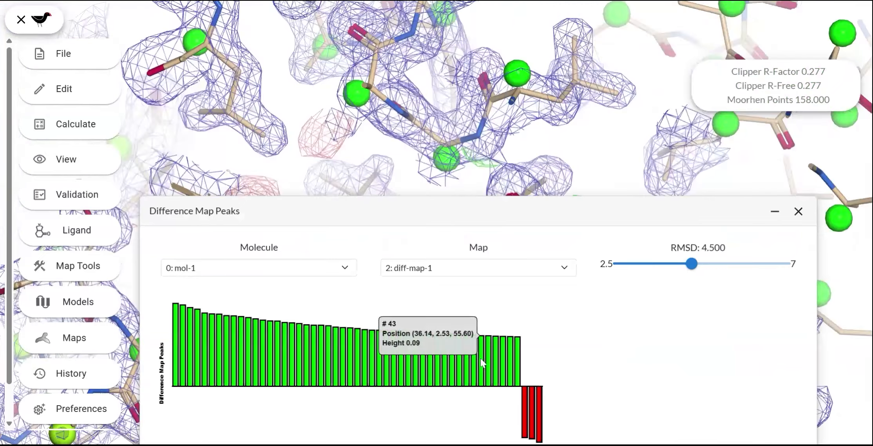
pyautogui.moveTo(539, 227); pyautogui.dragTo(480, 219)
pyautogui.rightClick(432, 272)
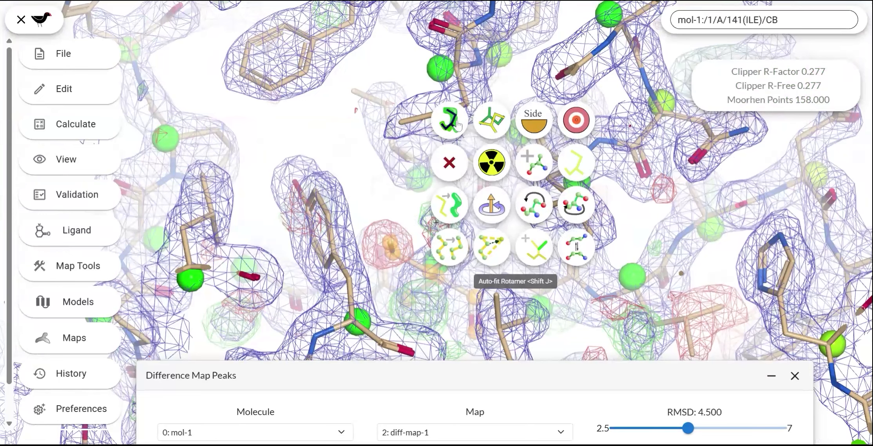
pyautogui.click(451, 124)
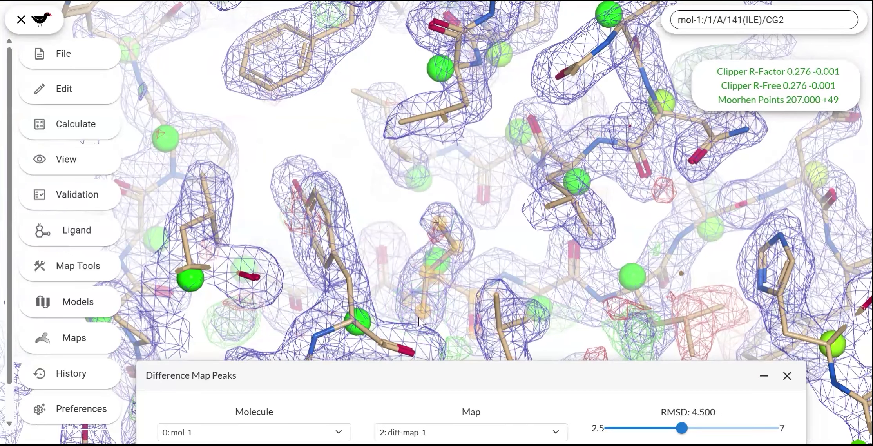
# Step: Step through the next positive peaks and auto-fit the rotamer of TRP 187 in chain A to its density
pyautogui.moveTo(488, 381); pyautogui.dragTo(446, 396)
pyautogui.click(473, 342)
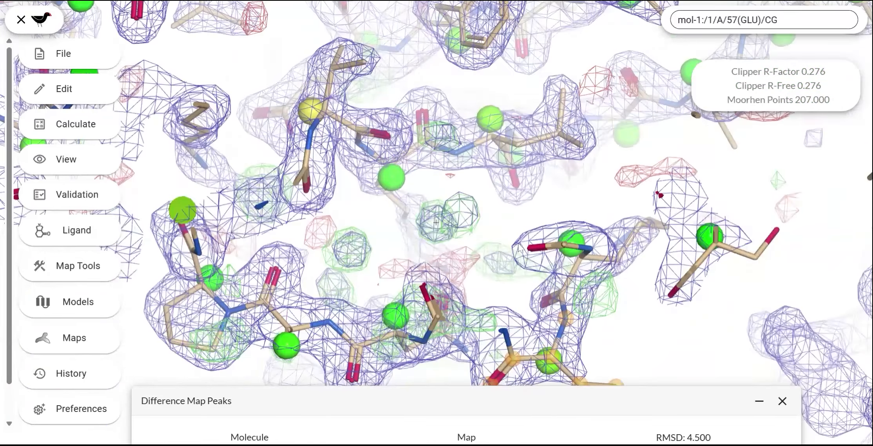
pyautogui.moveTo(476, 387); pyautogui.dragTo(514, 397)
pyautogui.click(445, 331)
pyautogui.moveTo(496, 272); pyautogui.dragTo(659, 276)
pyautogui.moveTo(338, 272); pyautogui.dragTo(350, 254)
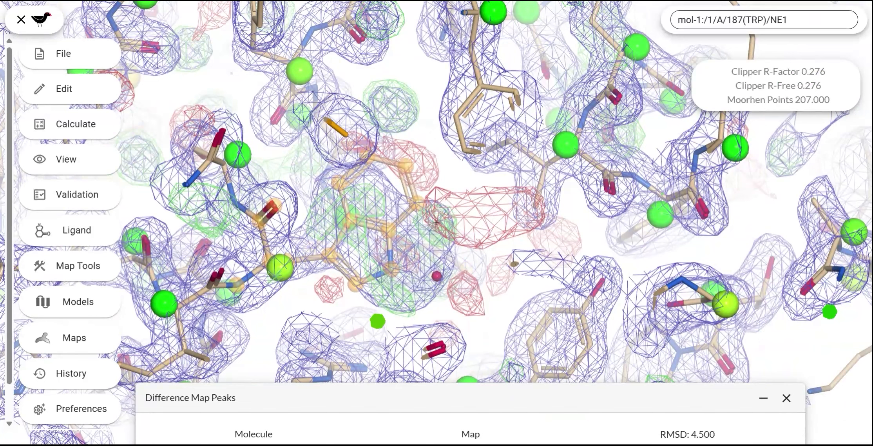
pyautogui.rightClick(385, 277)
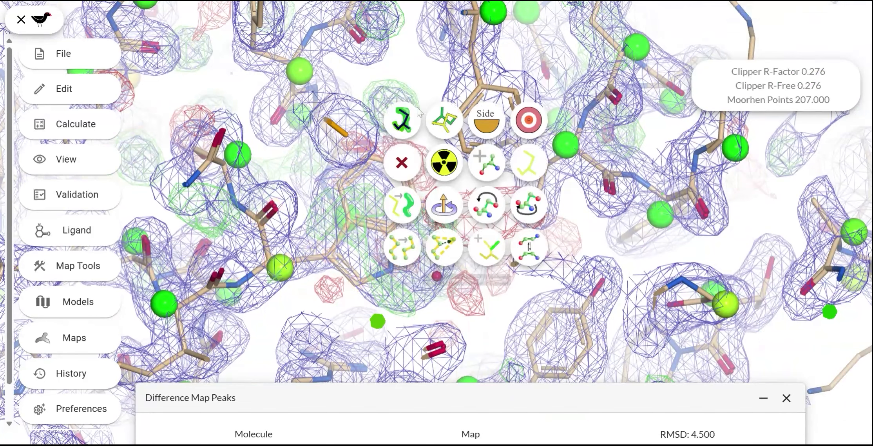
pyautogui.click(408, 128)
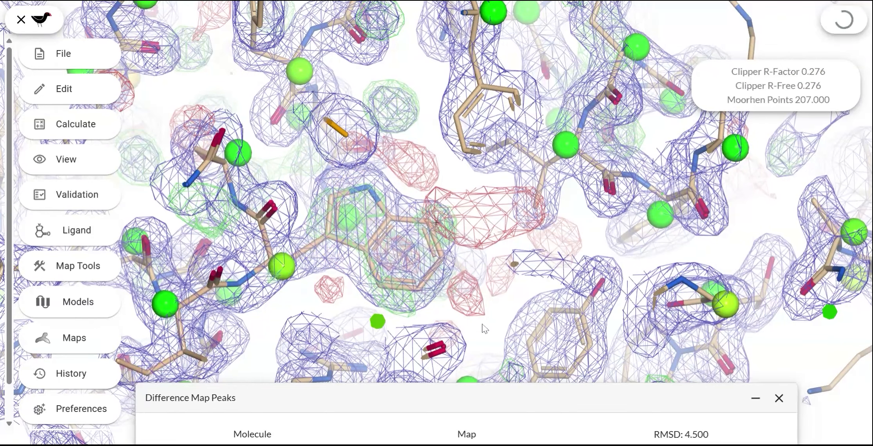
# Step: Centre on more positive difference peaks and examine whether isolated blobs away from the protein could be waters
pyautogui.moveTo(410, 294); pyautogui.dragTo(486, 383)
pyautogui.click(455, 336)
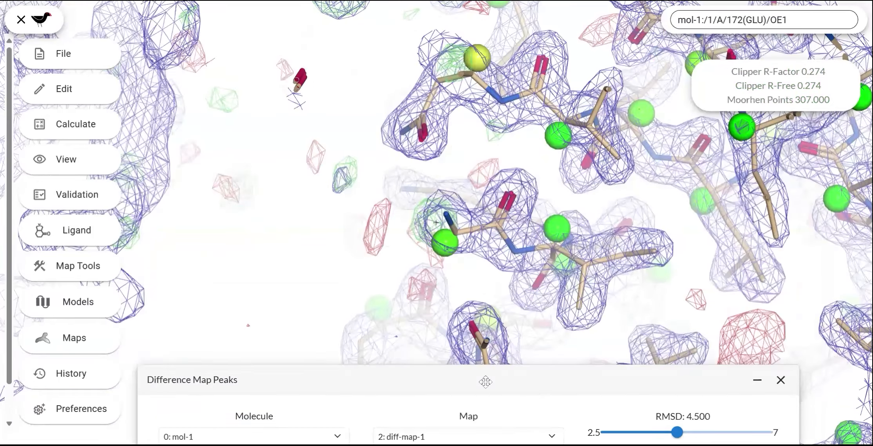
pyautogui.moveTo(509, 270); pyautogui.dragTo(527, 197)
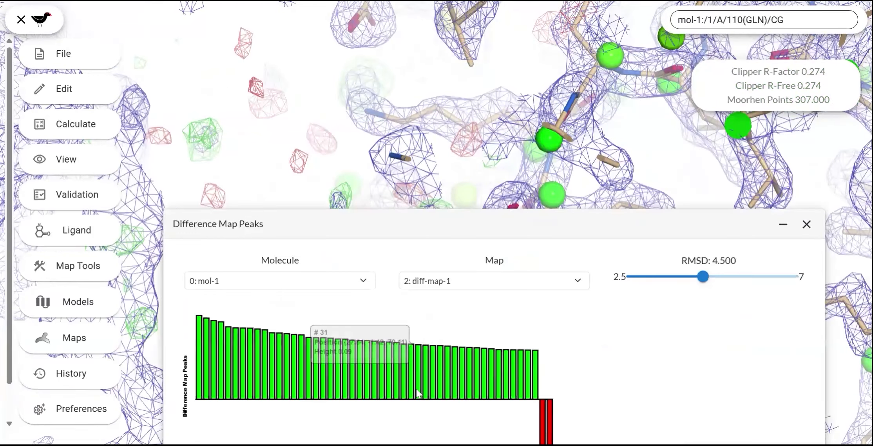
pyautogui.click(416, 391)
pyautogui.moveTo(497, 227); pyautogui.dragTo(465, 404)
pyautogui.moveTo(479, 307); pyautogui.dragTo(478, 270)
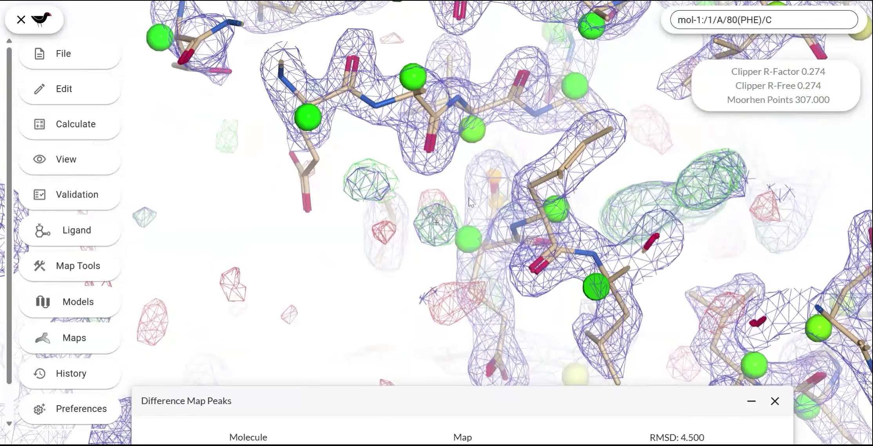
# Step: Add waters to mol-1 using map-1
pyautogui.click(80, 129)
pyautogui.click(184, 24)
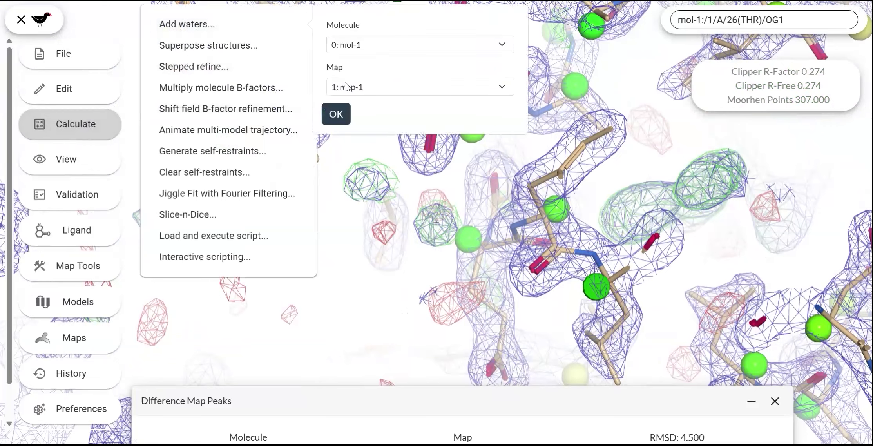
pyautogui.click(336, 114)
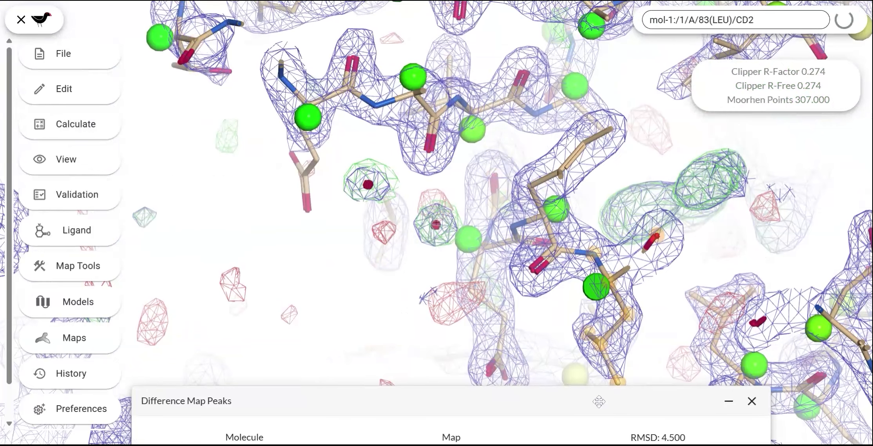
# Step: Close the difference map peaks and reopen them for mol-1 and diff-map-1 to review the remaining peaks
pyautogui.moveTo(599, 402); pyautogui.dragTo(618, 140)
pyautogui.click(772, 140)
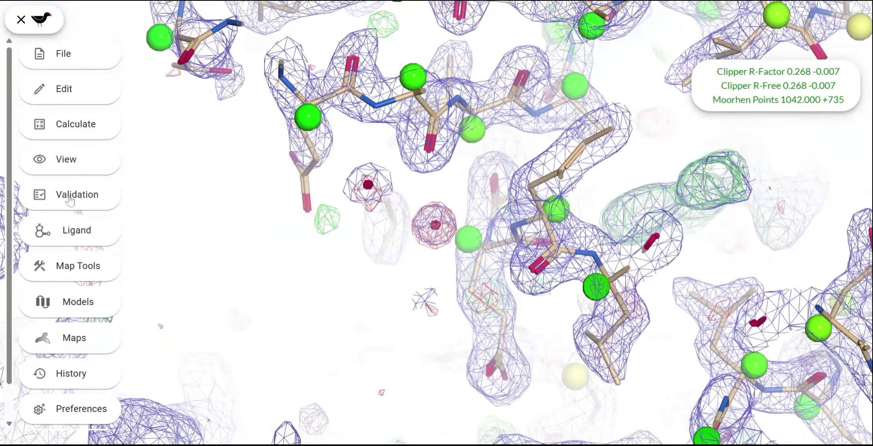
pyautogui.click(74, 194)
pyautogui.click(235, 88)
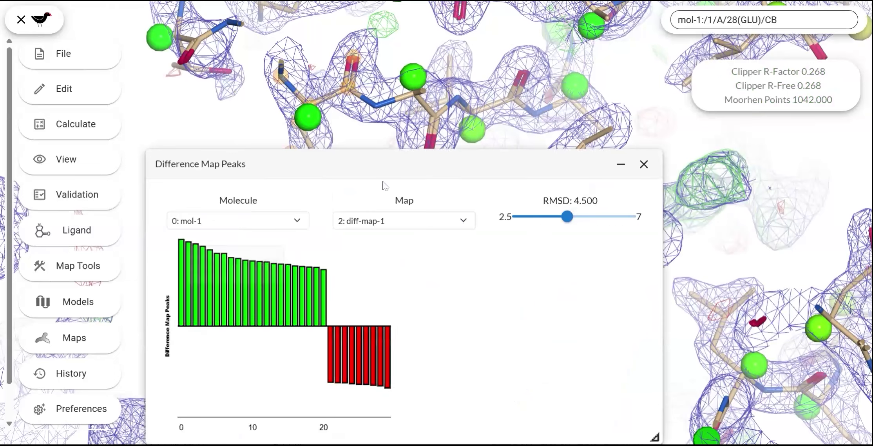
pyautogui.moveTo(384, 179); pyautogui.dragTo(489, 192)
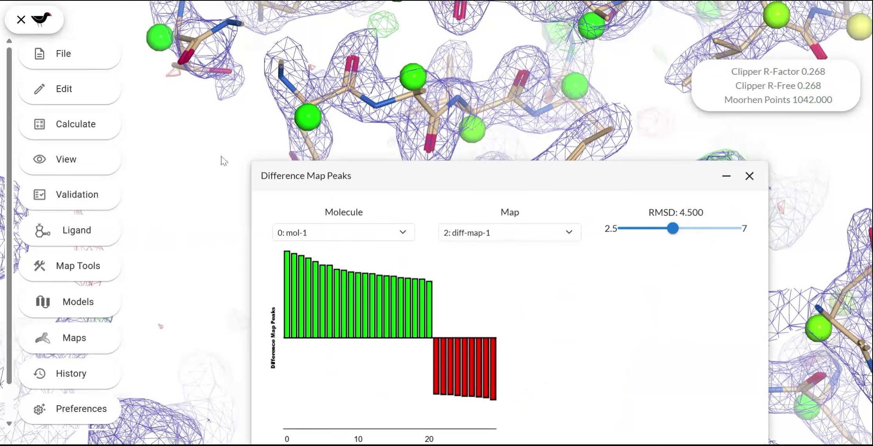
pyautogui.scroll(-5, 222, 161)
pyautogui.scroll(2, 221, 160)
pyautogui.scroll(7, 219, 340)
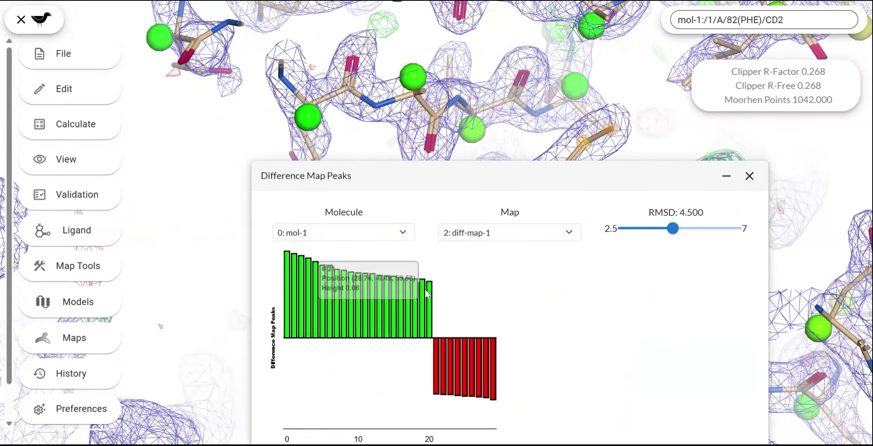
# Step: Step through the remaining positive difference peaks, including 1, 2 and 4, and examine the unexplained density at each
pyautogui.click(401, 297)
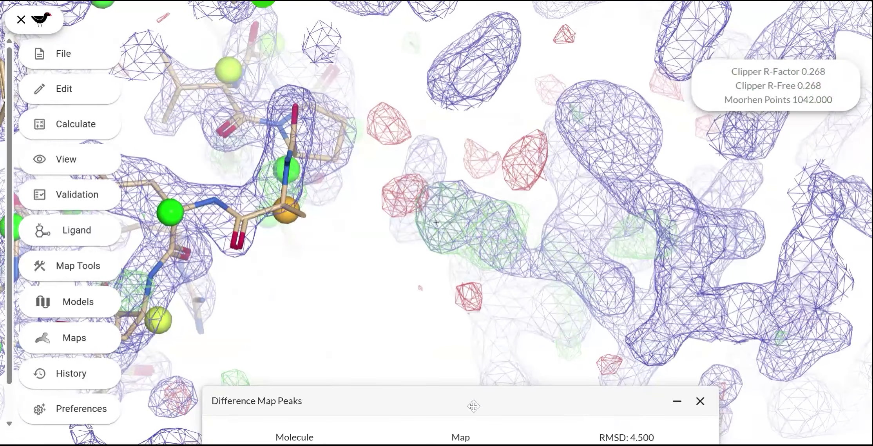
pyautogui.moveTo(474, 399); pyautogui.dragTo(531, 147)
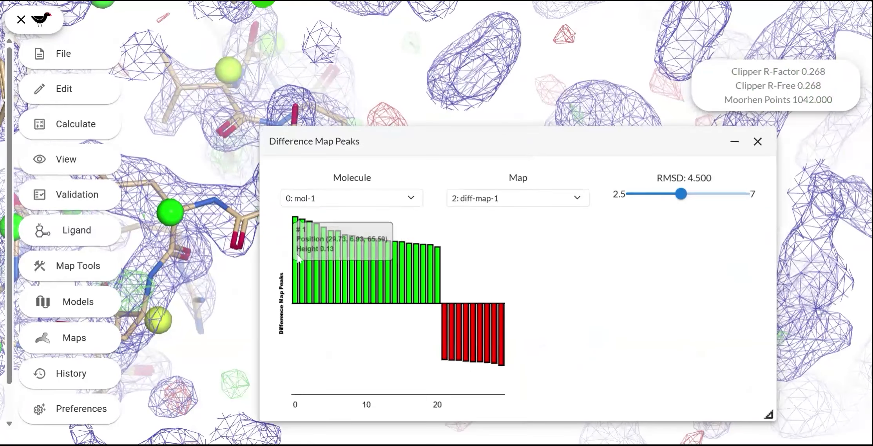
pyautogui.click(296, 239)
pyautogui.moveTo(482, 189); pyautogui.dragTo(470, 235)
pyautogui.moveTo(459, 401); pyautogui.dragTo(511, 191)
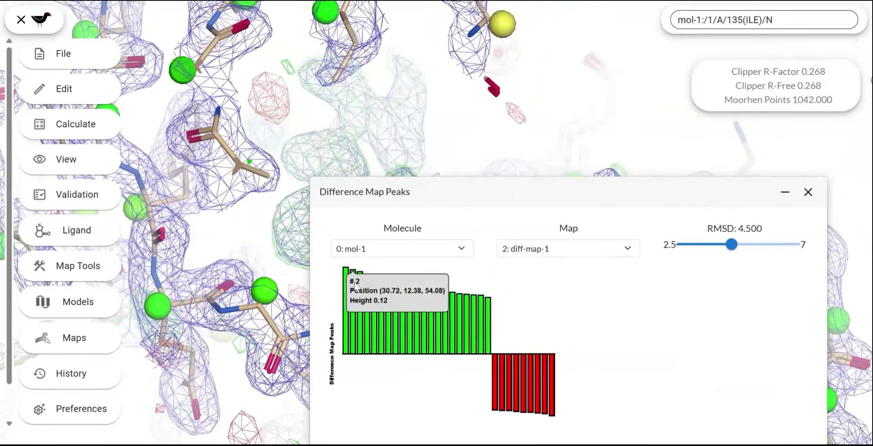
pyautogui.click(354, 282)
pyautogui.moveTo(508, 192); pyautogui.dragTo(464, 165)
pyautogui.moveTo(470, 401); pyautogui.dragTo(481, 216)
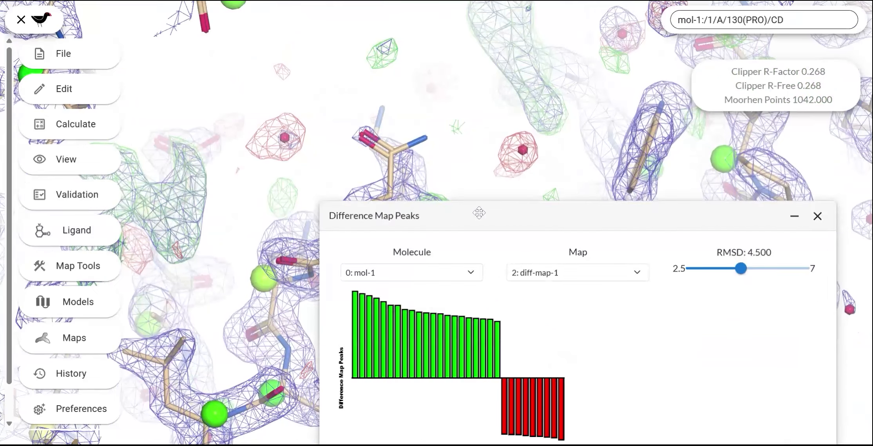
pyautogui.click(378, 313)
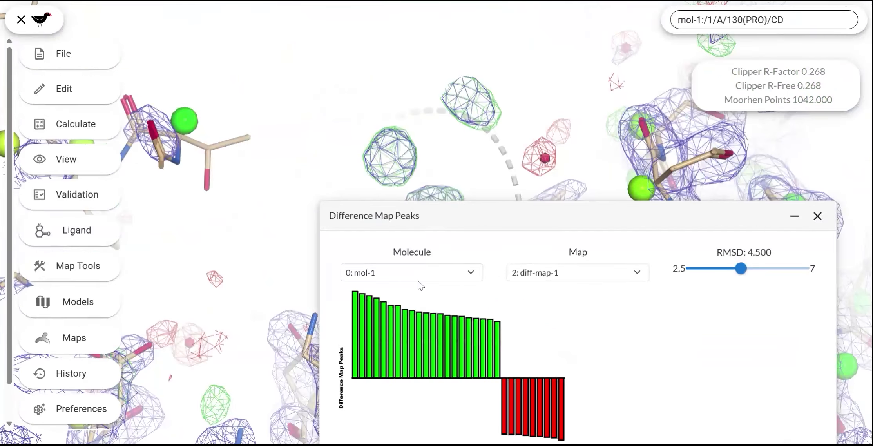
pyautogui.click(378, 335)
pyautogui.moveTo(452, 225); pyautogui.dragTo(434, 410)
pyautogui.moveTo(419, 285); pyautogui.dragTo(370, 299)
pyautogui.moveTo(448, 401); pyautogui.dragTo(497, 142)
pyautogui.moveTo(497, 108); pyautogui.dragTo(486, 396)
# Step: Centre on the positive peak at the ring tip of PHE 168 in chain A and mutate the residue to TYR
pyautogui.click(423, 207)
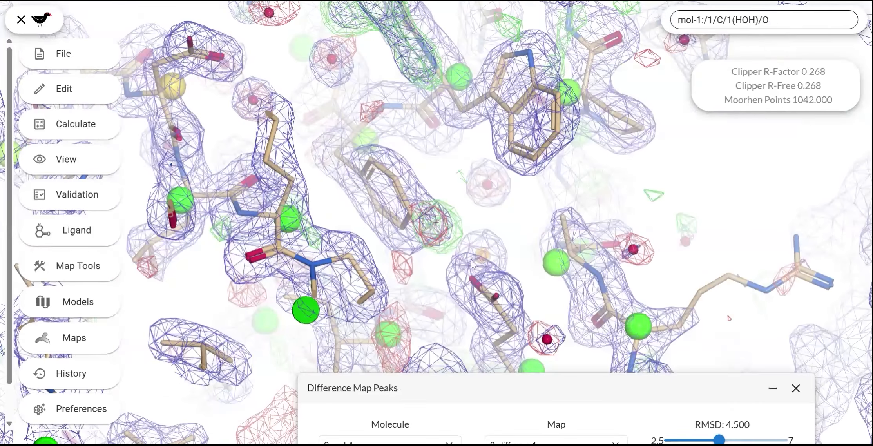
pyautogui.moveTo(471, 260)
pyautogui.mouseDown()
pyautogui.moveTo(488, 122)
pyautogui.moveTo(570, 257)
pyautogui.moveTo(586, 245)
pyautogui.moveTo(467, 252)
pyautogui.mouseUp()
pyautogui.rightClick(407, 214)
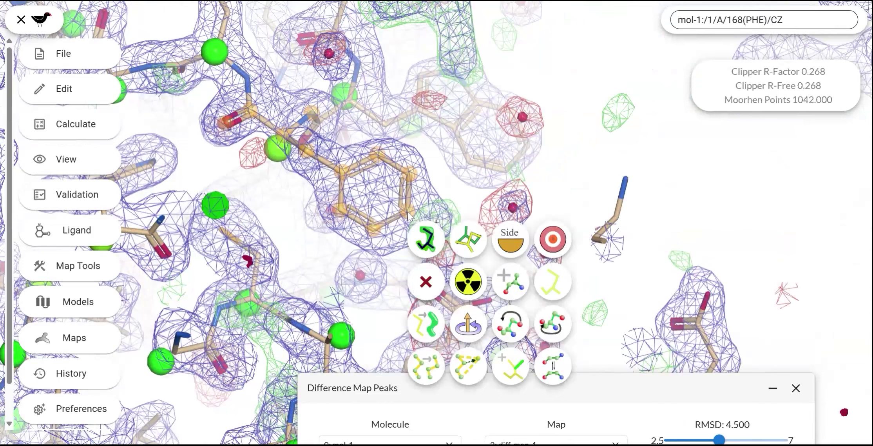
pyautogui.click(468, 286)
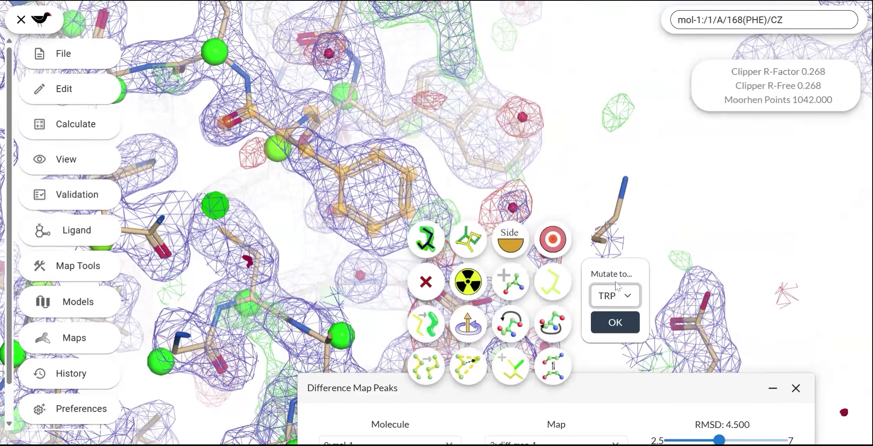
pyautogui.click(615, 332)
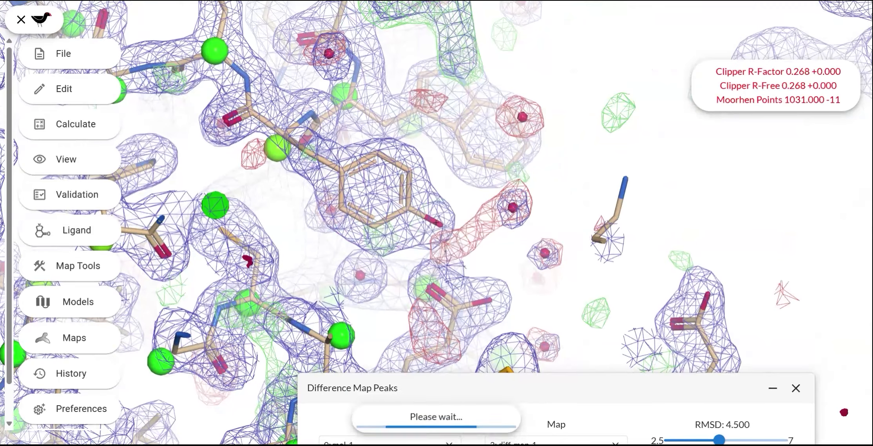
# Step: Display contact dots for mol-1 to check the surroundings of TYR 168
pyautogui.moveTo(426, 259); pyautogui.dragTo(406, 224)
pyautogui.rightClick(401, 219)
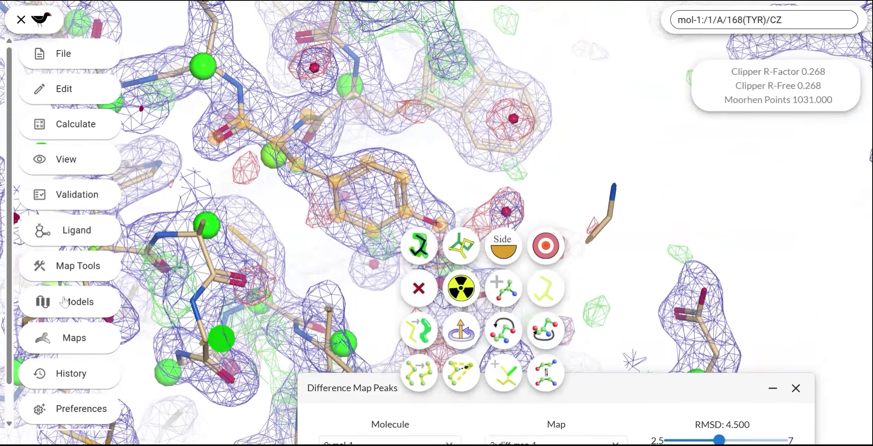
pyautogui.click(76, 317)
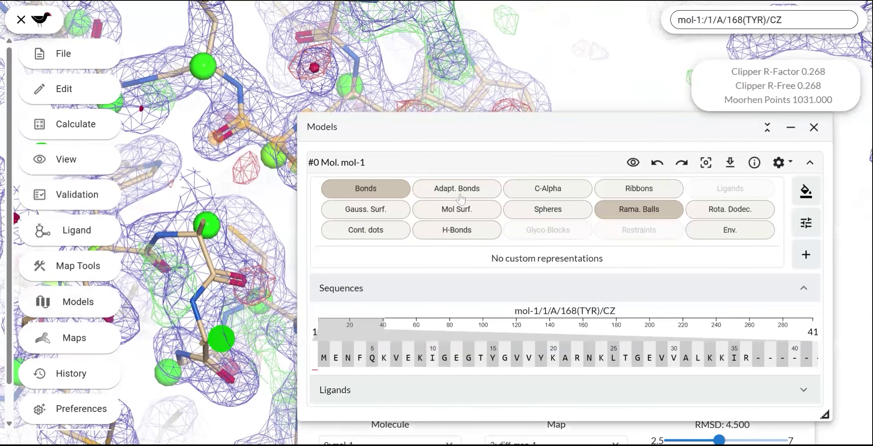
pyautogui.click(387, 236)
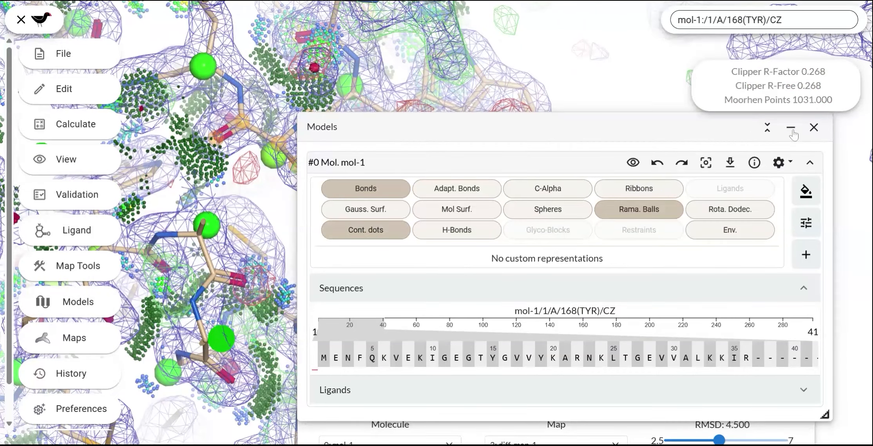
# Step: Mutate TYR 168 in chain A back to PHE and inspect the density around its ring tip
pyautogui.click(814, 128)
pyautogui.moveTo(472, 270); pyautogui.dragTo(439, 229)
pyautogui.rightClick(438, 227)
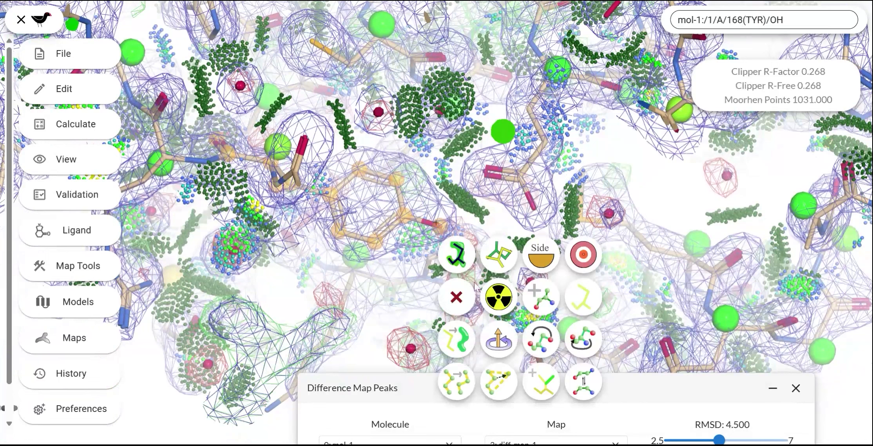
pyautogui.click(504, 304)
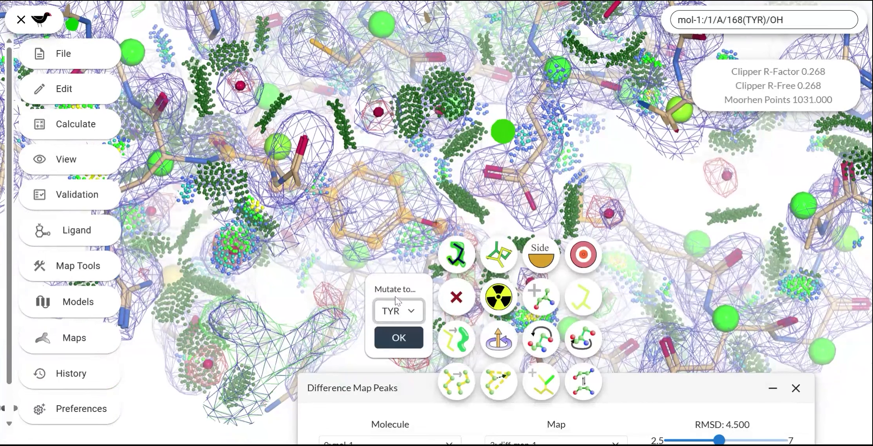
pyautogui.click(389, 340)
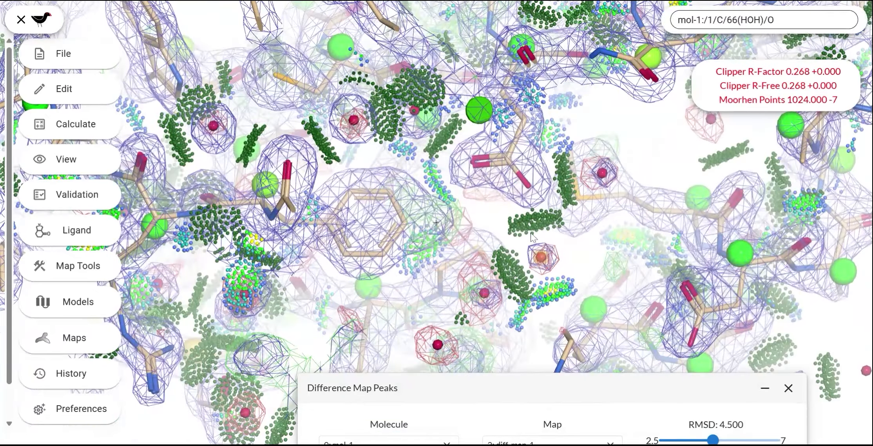
pyautogui.moveTo(532, 236); pyautogui.dragTo(766, 209)
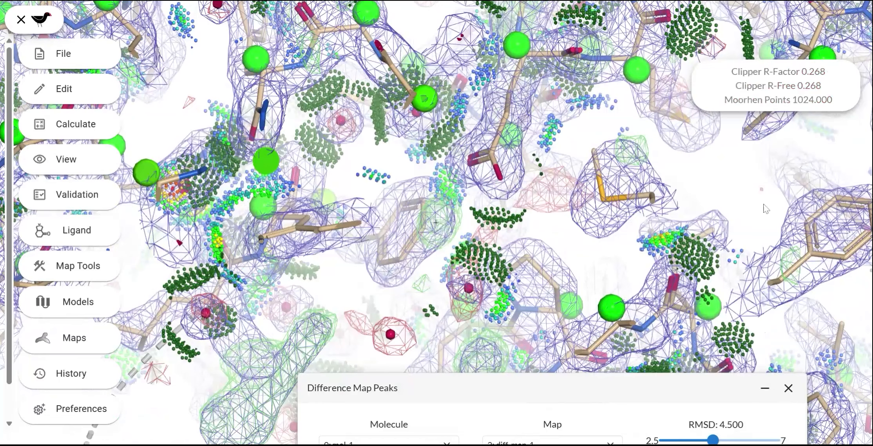
pyautogui.moveTo(438, 281); pyautogui.dragTo(604, 282)
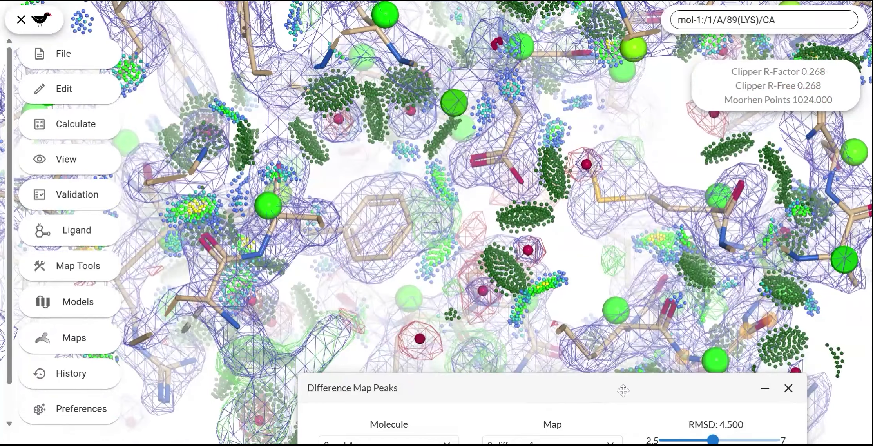
# Step: Centre on another positive difference map peak, and replace the contact dots of mol-1 with rotamer dodecahedra
pyautogui.moveTo(624, 390); pyautogui.dragTo(628, 200)
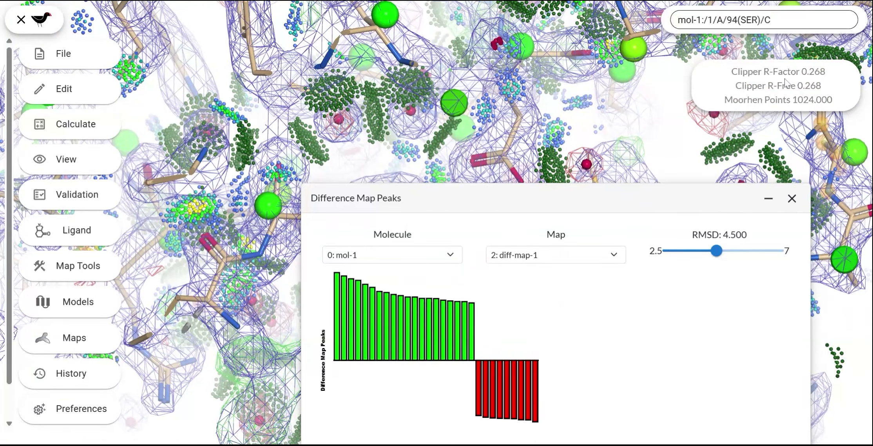
pyautogui.click(423, 330)
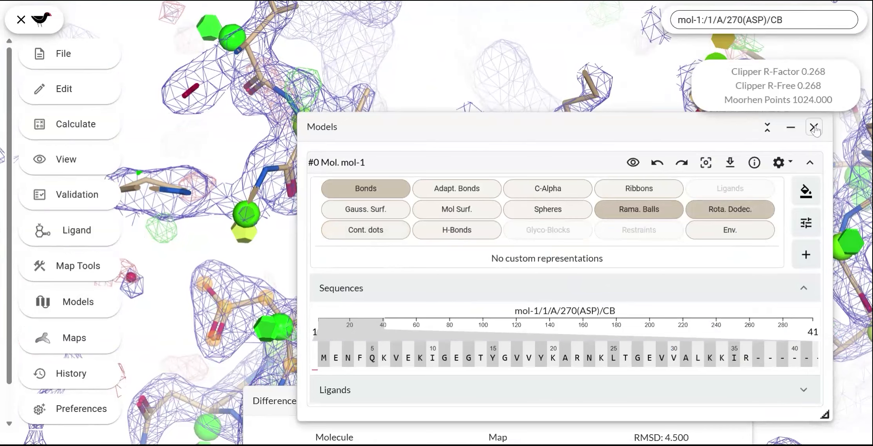
pyautogui.click(814, 128)
pyautogui.moveTo(420, 241); pyautogui.dragTo(497, 234)
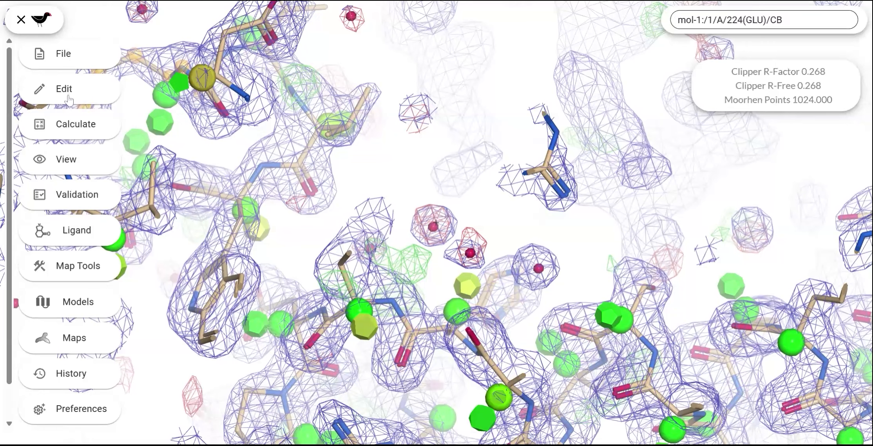
# Step: Go to atom selection //A/1 in mol-1 and auto-fit the rotamer of GLN 5 in chain A
pyautogui.click(69, 97)
pyautogui.click(175, 236)
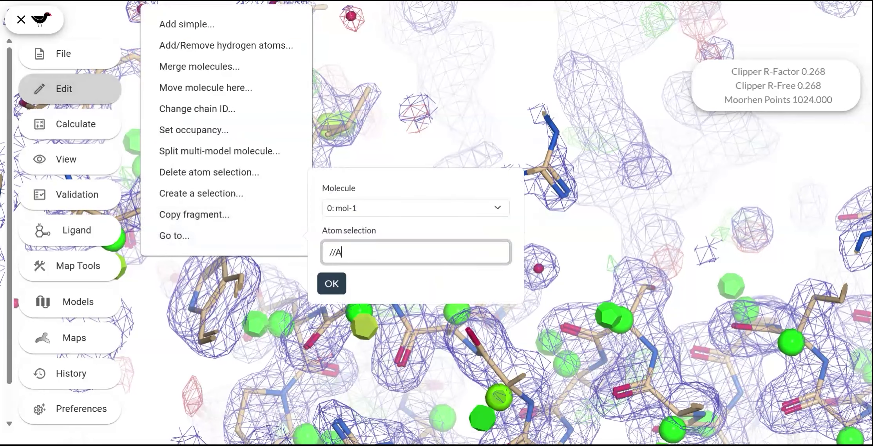
pyautogui.click(331, 286)
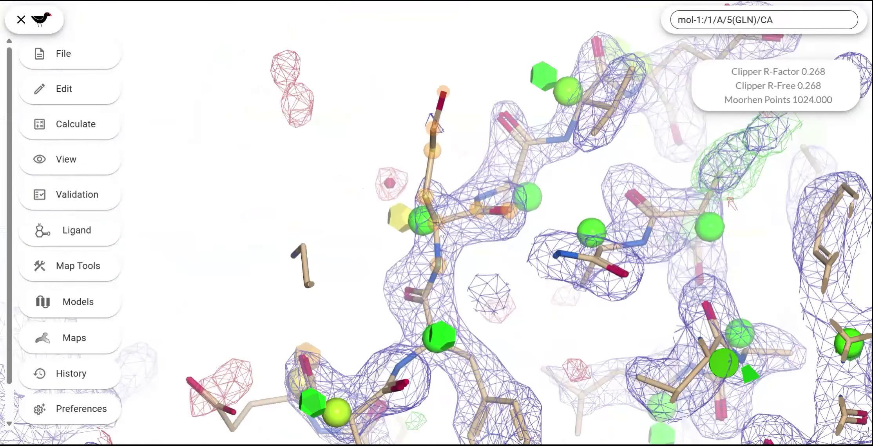
pyautogui.rightClick(439, 231)
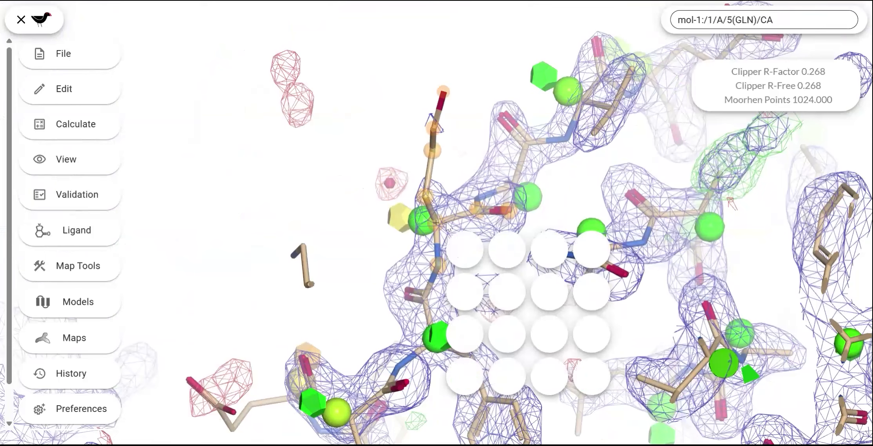
pyautogui.click(472, 252)
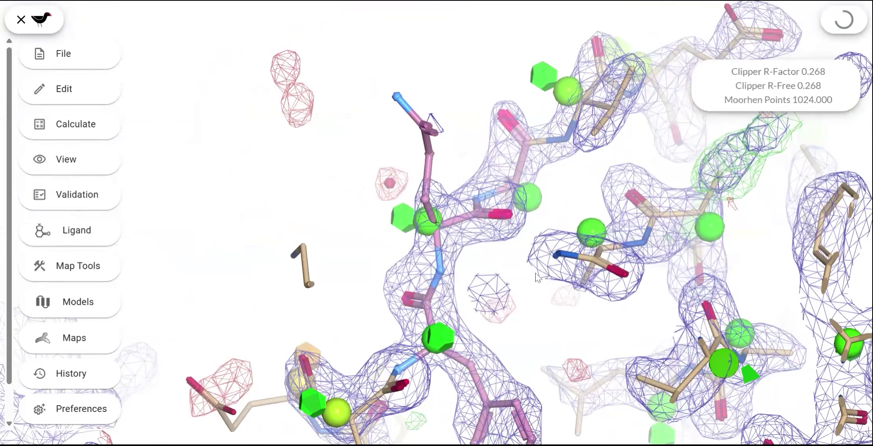
pyautogui.moveTo(525, 276); pyautogui.dragTo(454, 368)
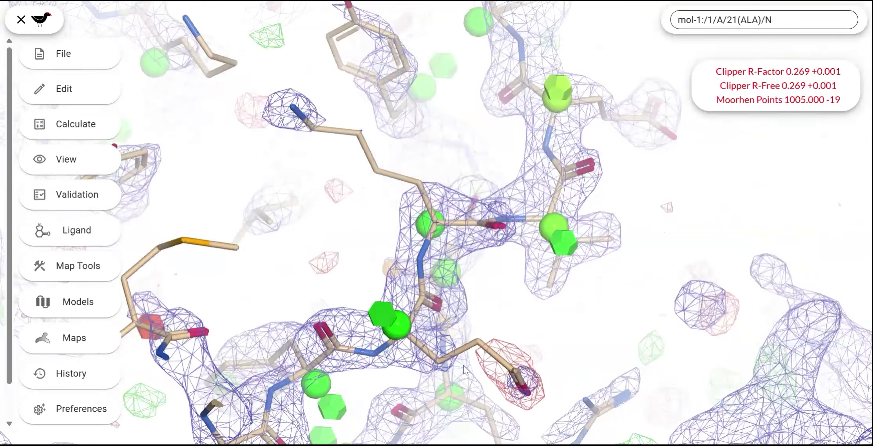
# Step: Continue along chain A and auto-fit the rotamers of VAL 7 and GLU 8
pyautogui.press('space')
pyautogui.rightClick(435, 225)
pyautogui.click(452, 250)
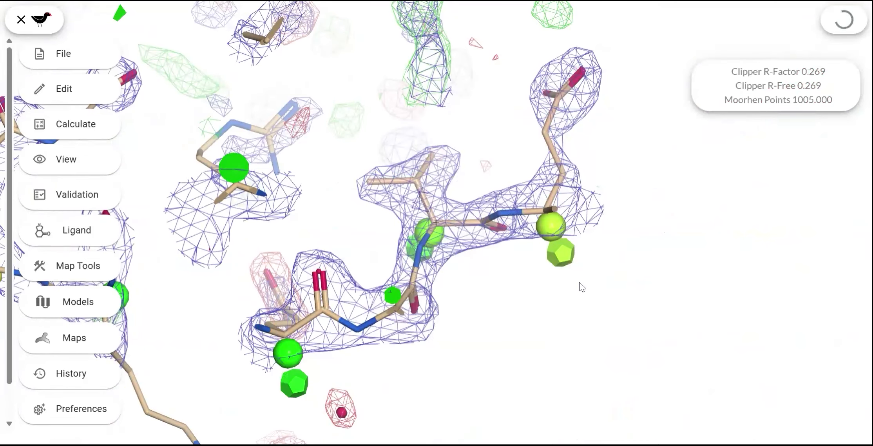
pyautogui.press('space')
pyautogui.rightClick(437, 223)
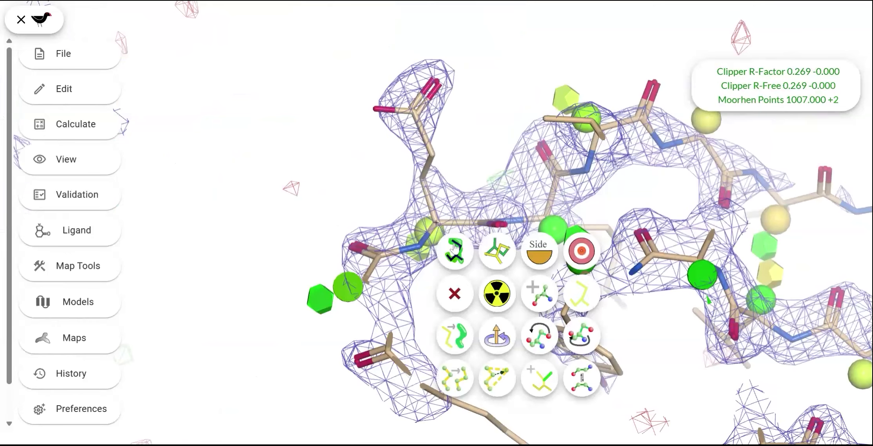
pyautogui.click(572, 264)
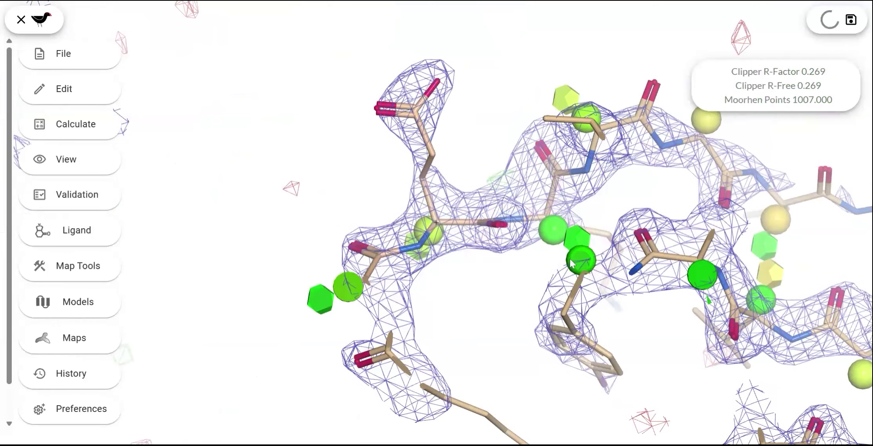
# Step: Skip LYS 9 and auto-fit the rotamers of ILE 10 and GLY 11 in chain A
pyautogui.press('space')
pyautogui.press('space')
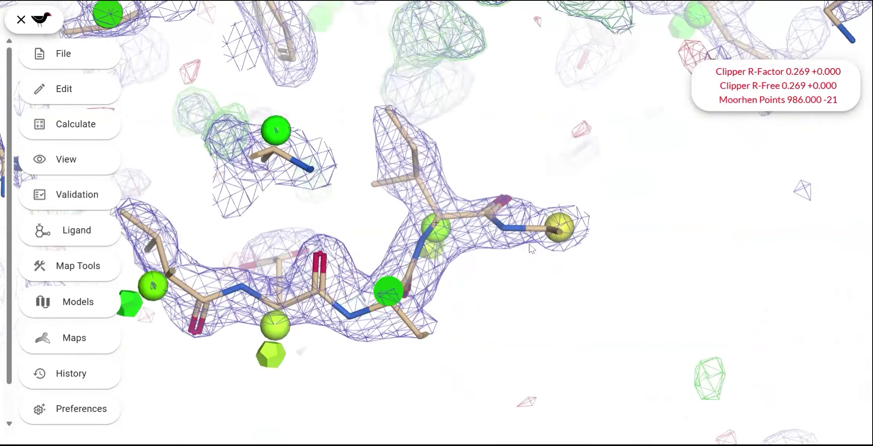
pyautogui.rightClick(443, 231)
pyautogui.click(463, 259)
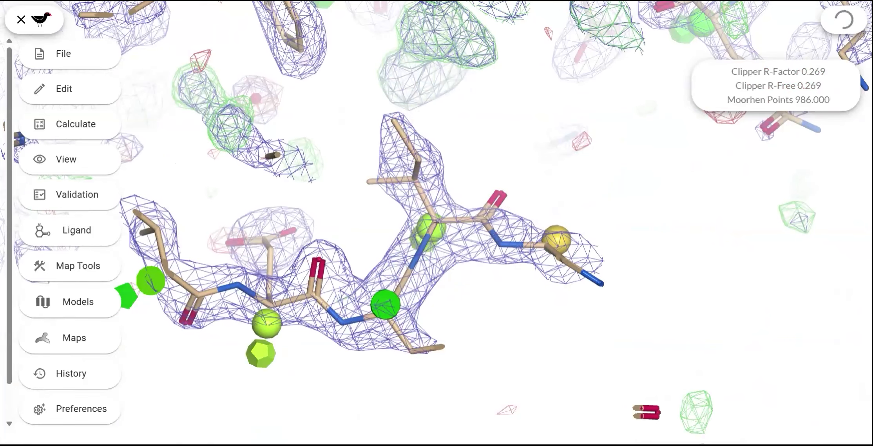
pyautogui.press('space')
pyautogui.rightClick(438, 227)
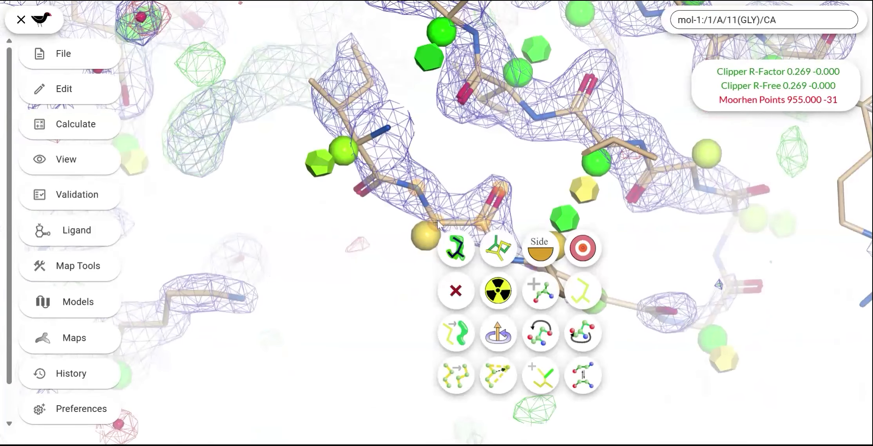
pyautogui.click(463, 254)
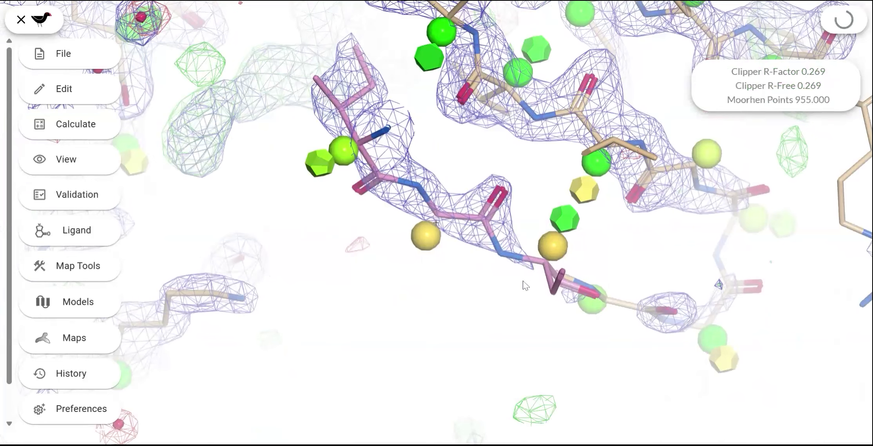
# Step: Move on to GLU 12 in chain A and auto-fit its rotamer
pyautogui.press('space')
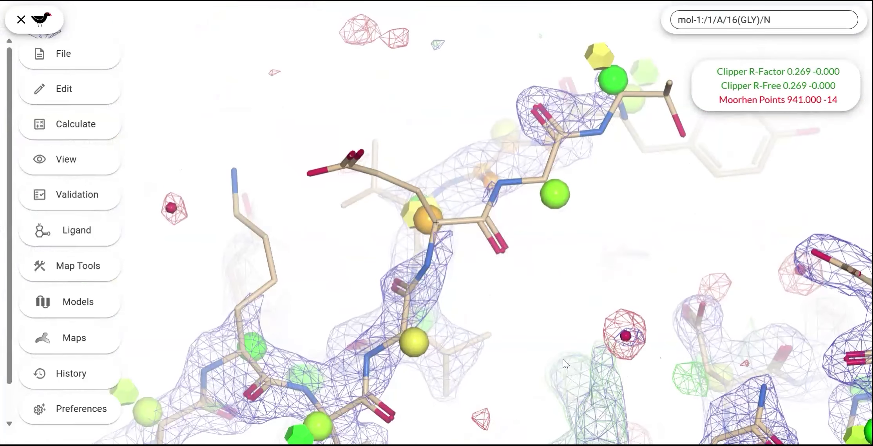
pyautogui.rightClick(442, 233)
pyautogui.click(496, 253)
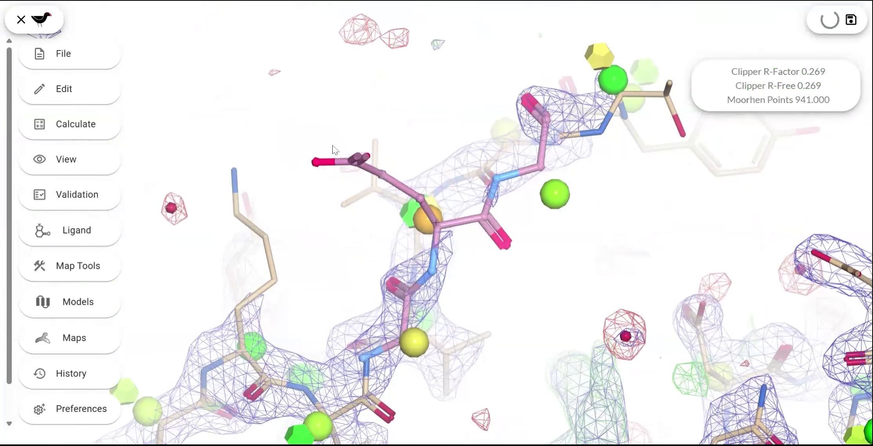
pyautogui.press('space')
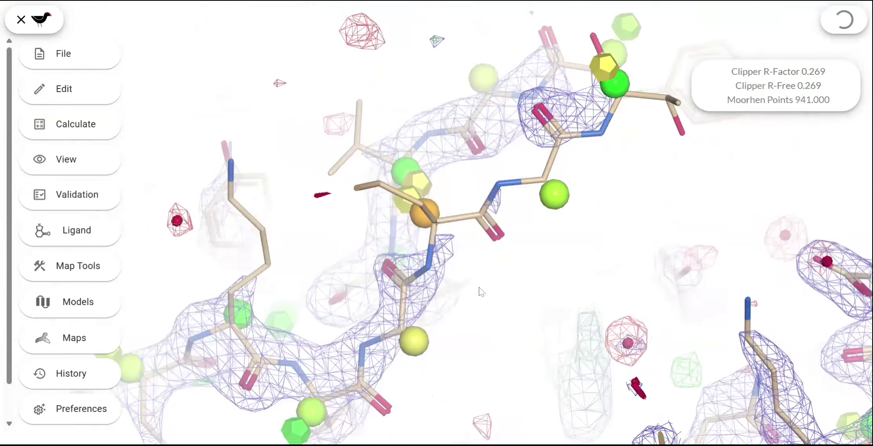
# Step: Vary the map contour level between about 0.35 and 0.51 to examine the density around GLU 12
pyautogui.scroll(-4, 524, 307)
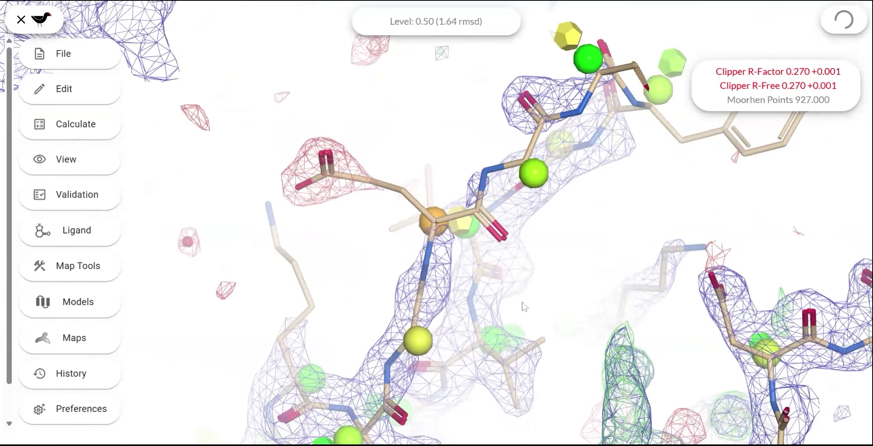
pyautogui.scroll(2, 524, 307)
pyautogui.scroll(-6, 525, 307)
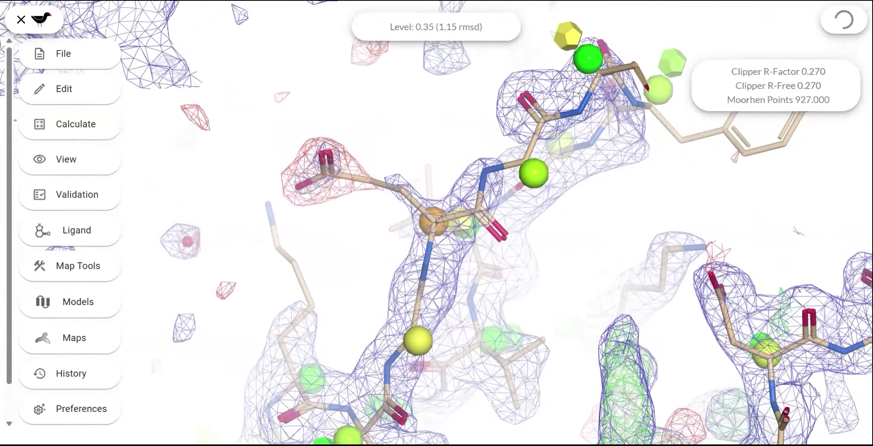
pyautogui.scroll(5, 525, 307)
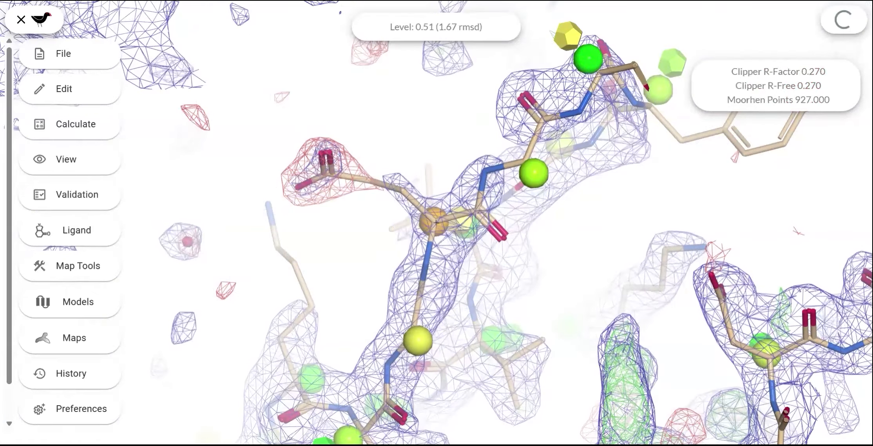
pyautogui.scroll(4, 525, 307)
pyautogui.scroll(-3, 525, 307)
pyautogui.scroll(1, 525, 307)
pyautogui.scroll(-1, 525, 307)
pyautogui.moveTo(520, 256); pyautogui.dragTo(492, 161)
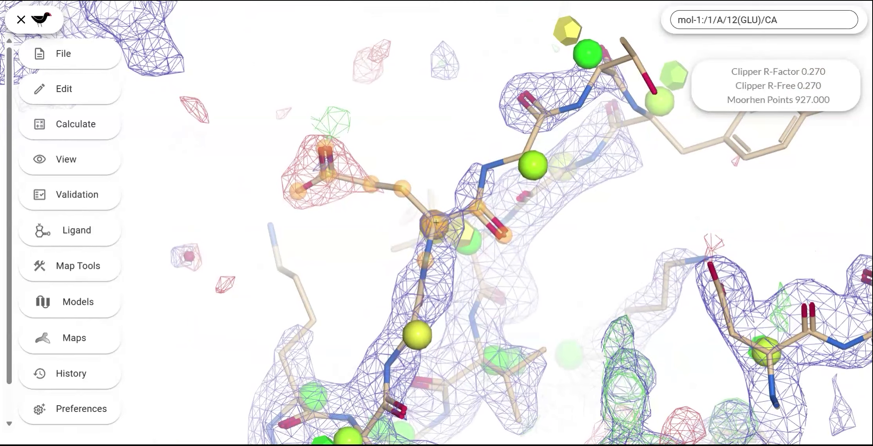
# Step: Step along chain A from GLU 12 past TYR 15 and examine how the side chains fit the density
pyautogui.press('space')
pyautogui.press('space')
pyautogui.press('space')
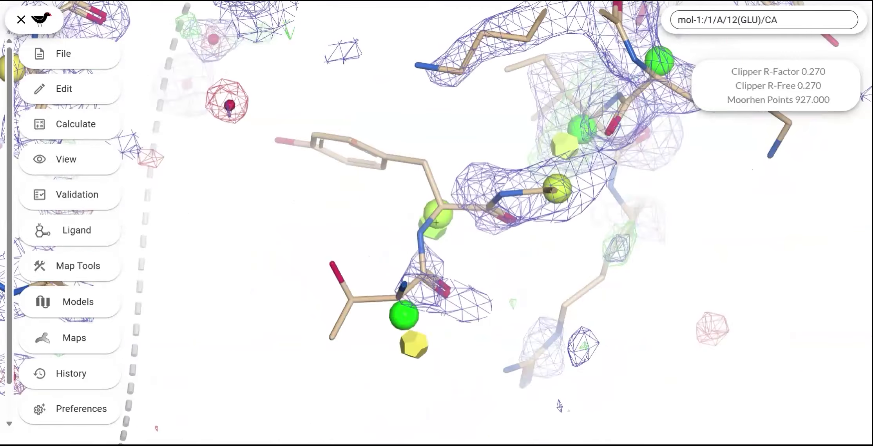
pyautogui.moveTo(476, 225); pyautogui.dragTo(501, 279)
pyautogui.press('space')
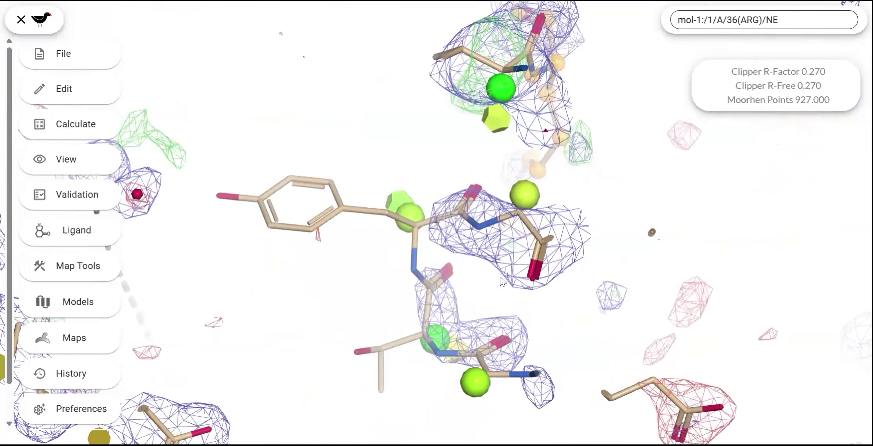
pyautogui.moveTo(479, 246); pyautogui.dragTo(459, 269)
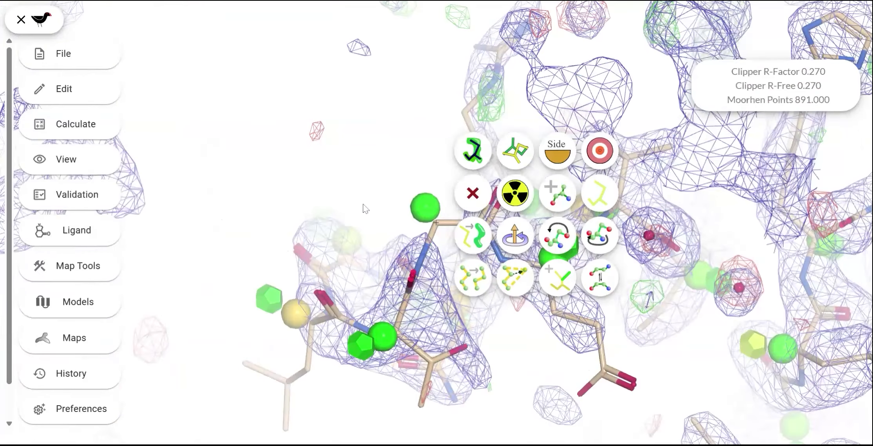
pyautogui.press('space')
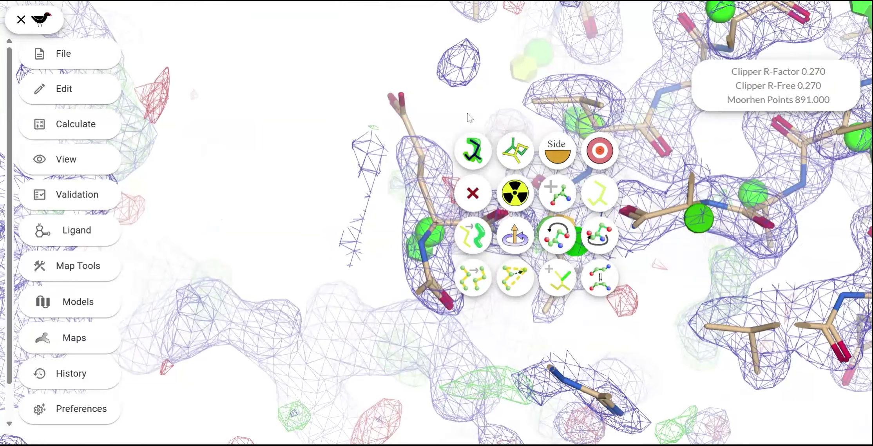
pyautogui.press('space')
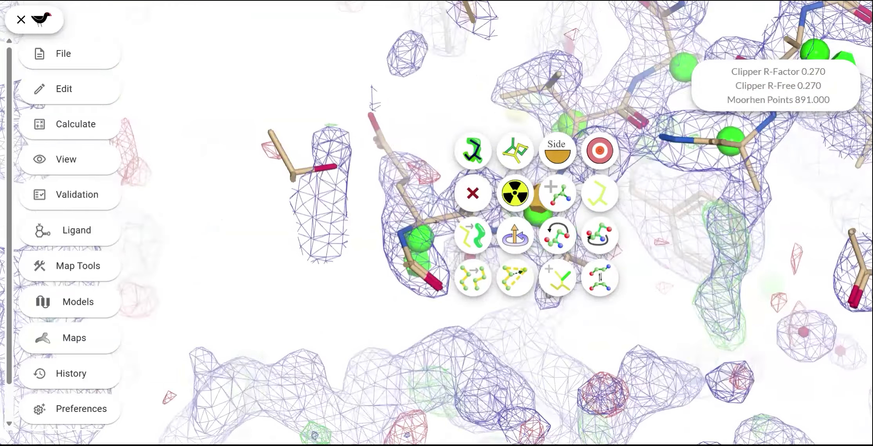
pyautogui.press('space')
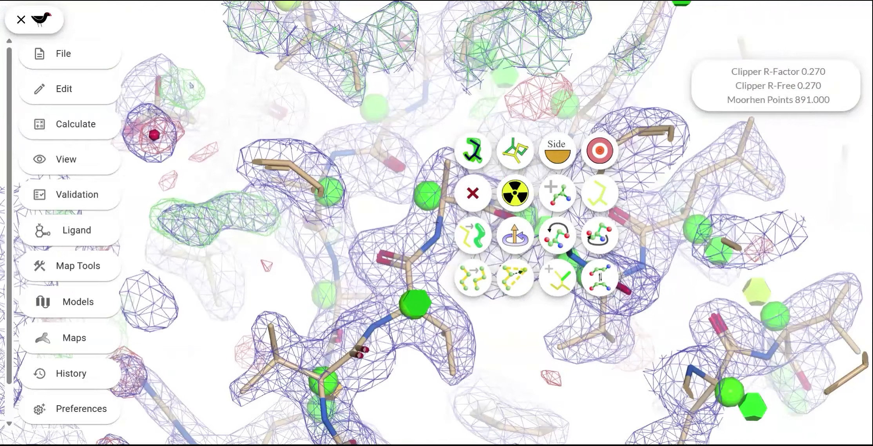
pyautogui.click(426, 144)
pyautogui.moveTo(426, 143); pyautogui.dragTo(481, 164)
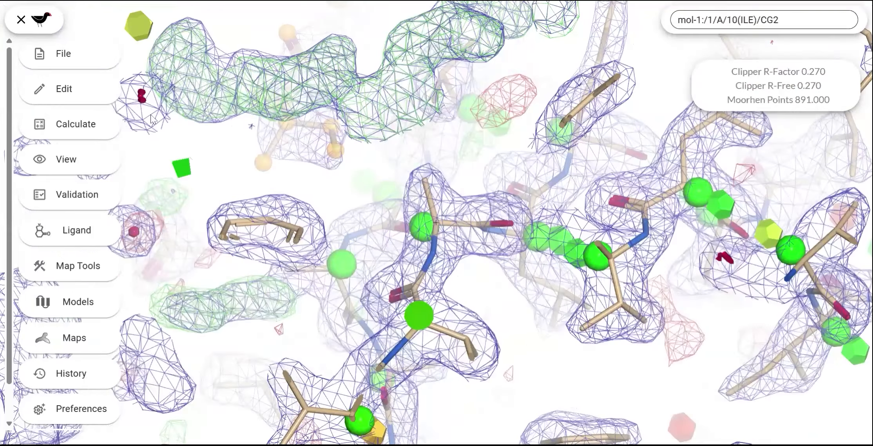
# Step: Bring the large unmodelled blob of positive density to the centre and examine its shape and surroundings
pyautogui.click(99, 199)
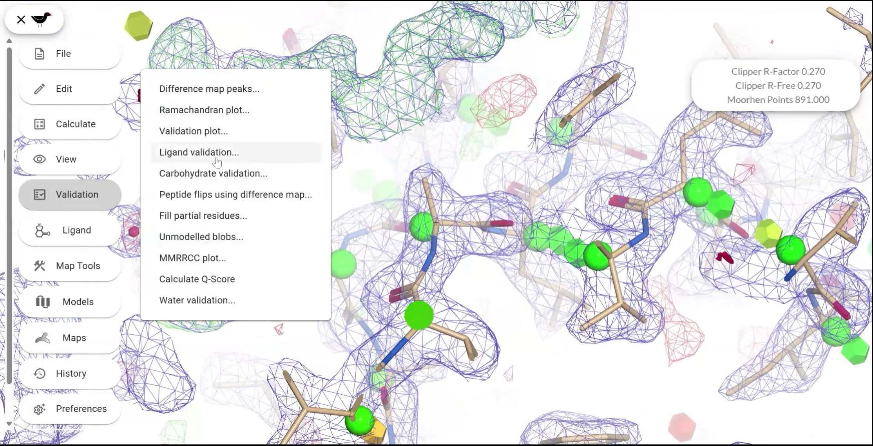
pyautogui.click(368, 172)
pyautogui.moveTo(386, 170); pyautogui.dragTo(342, 154)
pyautogui.moveTo(341, 153); pyautogui.dragTo(408, 292, button='middle')
pyautogui.moveTo(408, 292); pyautogui.dragTo(532, 198)
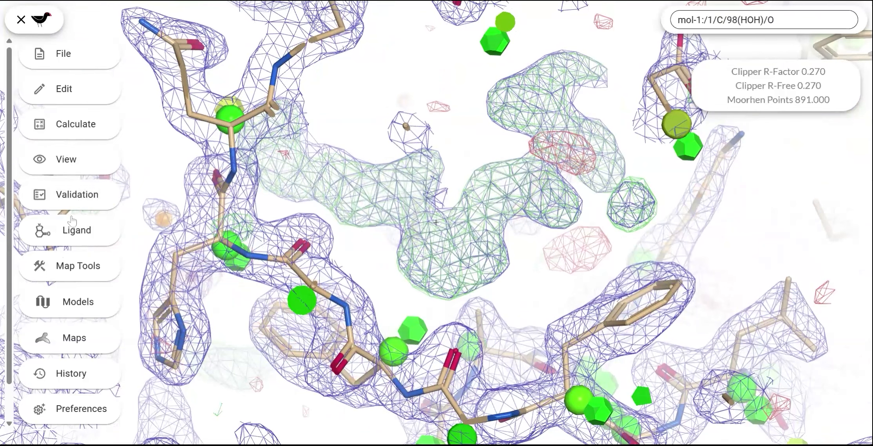
# Step: Import the LZA monomer from the default source by its three letter code
pyautogui.click(73, 233)
pyautogui.click(186, 157)
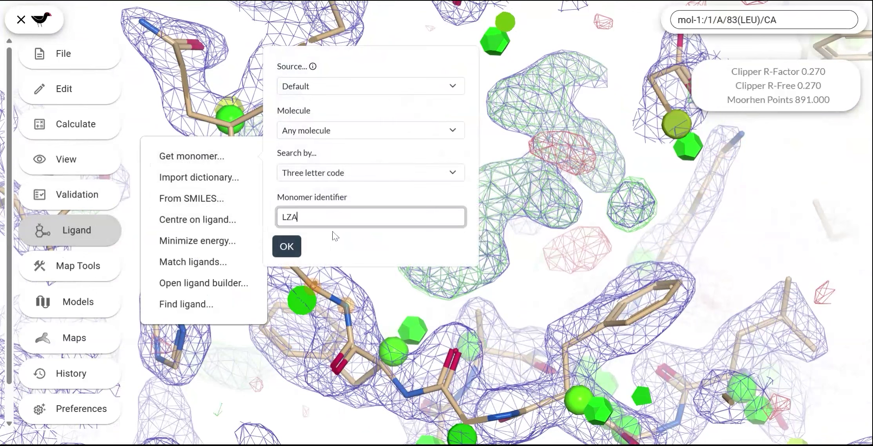
pyautogui.click(295, 247)
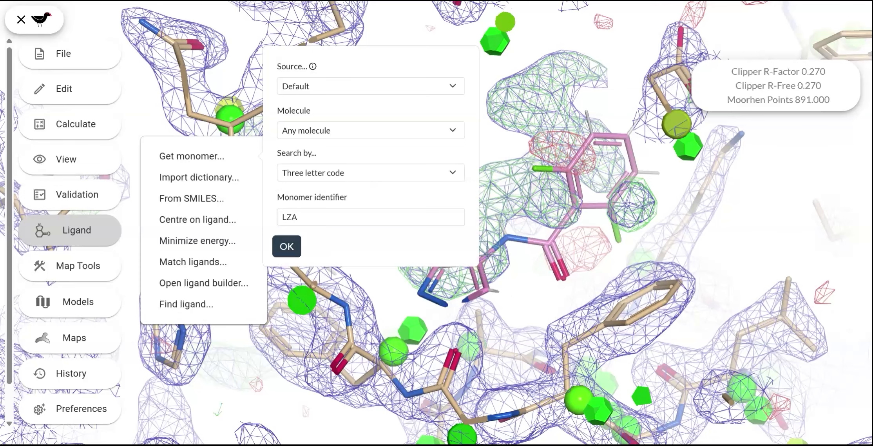
# Step: Hide the imported LZA molecule so the unmodelled density is unobstructed
pyautogui.click(59, 308)
pyautogui.scroll(-2, 521, 373)
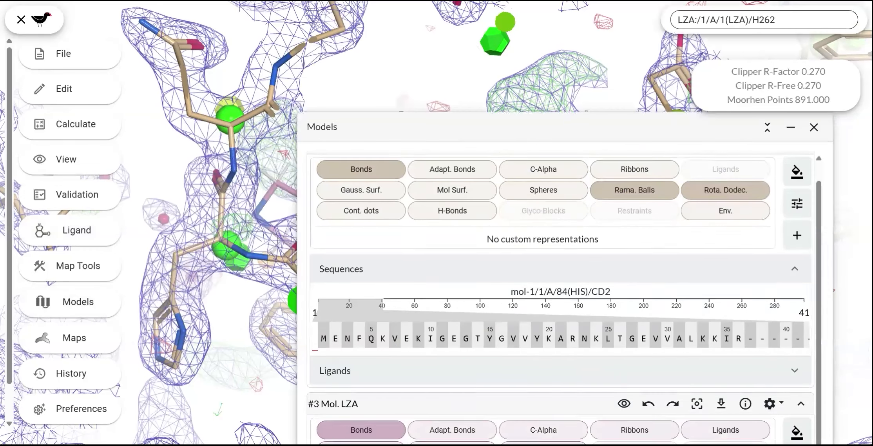
pyautogui.click(626, 384)
pyautogui.click(814, 127)
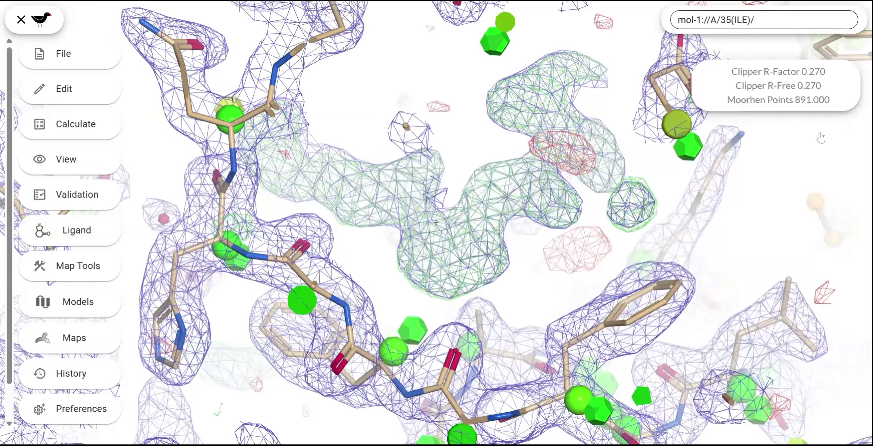
# Step: Search map-1 right here for a location of the LZA ligand in mol-1, without flexible conformers
pyautogui.click(76, 234)
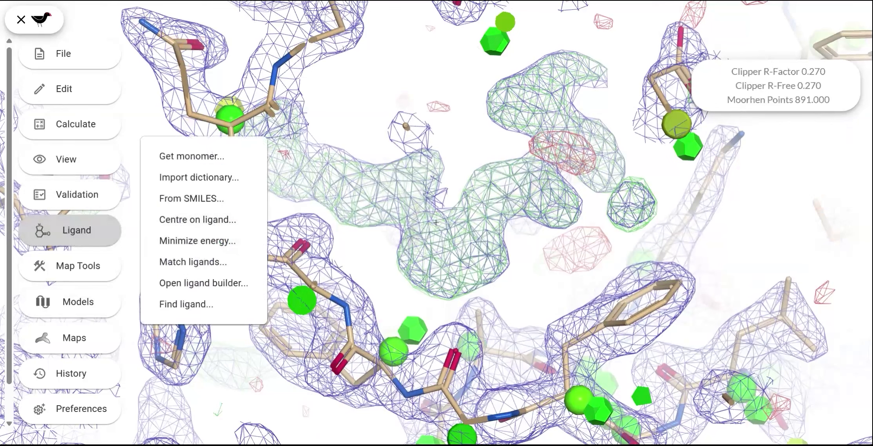
pyautogui.click(186, 305)
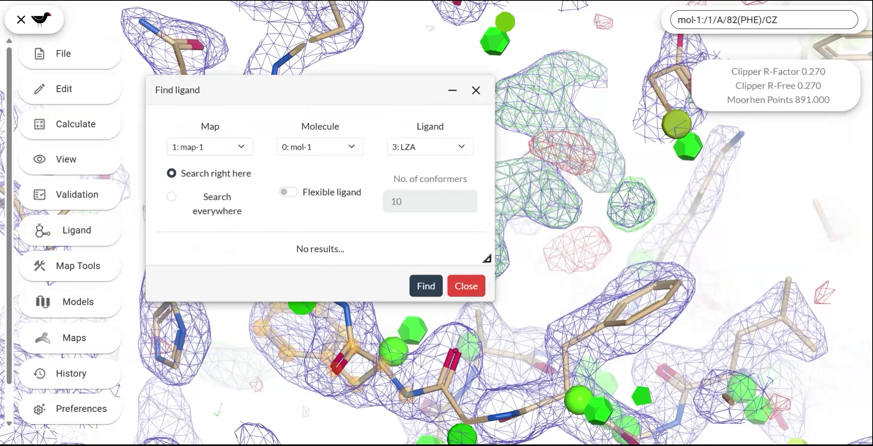
pyautogui.click(430, 292)
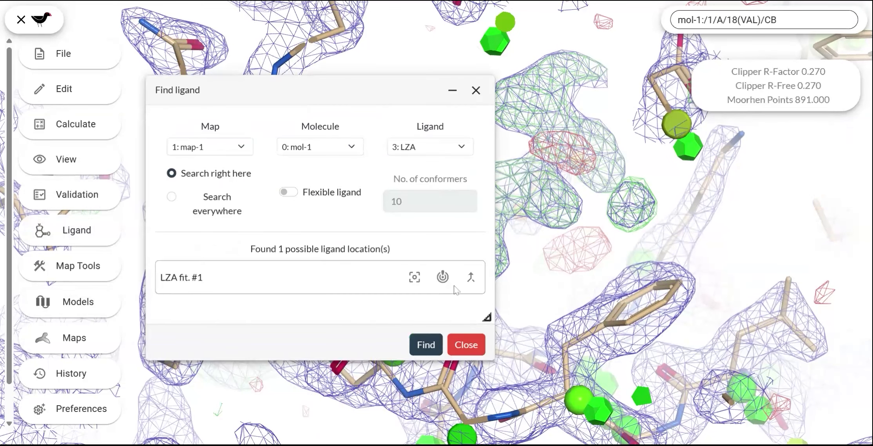
# Step: Centre on LZA fit #1 and inspect how the ligand sits in the positive density
pyautogui.click(415, 277)
pyautogui.moveTo(338, 86); pyautogui.dragTo(205, 351)
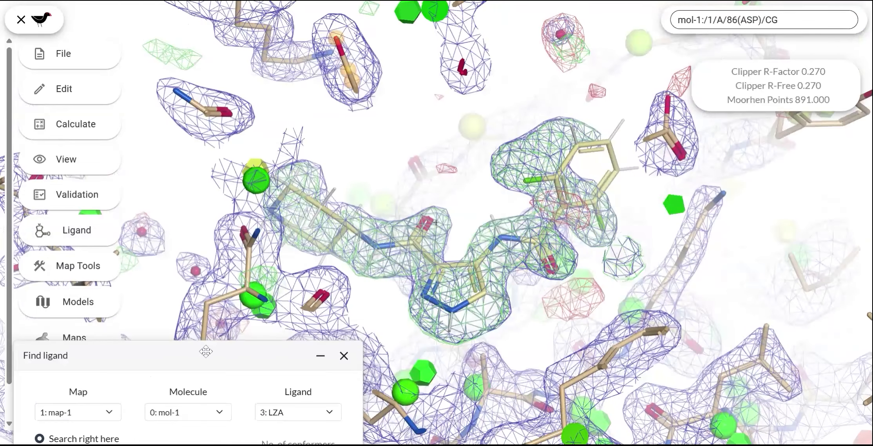
pyautogui.moveTo(502, 167); pyautogui.dragTo(481, 210)
pyautogui.moveTo(201, 347); pyautogui.dragTo(188, 178)
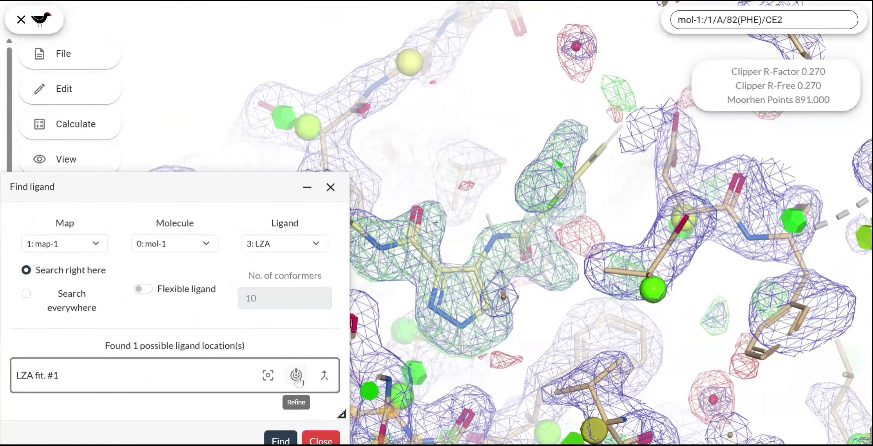
# Step: Refine LZA fit #1 against the density and merge the ligand into mol-1
pyautogui.click(297, 376)
pyautogui.moveTo(263, 190); pyautogui.dragTo(263, 286)
pyautogui.moveTo(577, 245); pyautogui.dragTo(594, 260)
pyautogui.moveTo(237, 282); pyautogui.dragTo(280, 124)
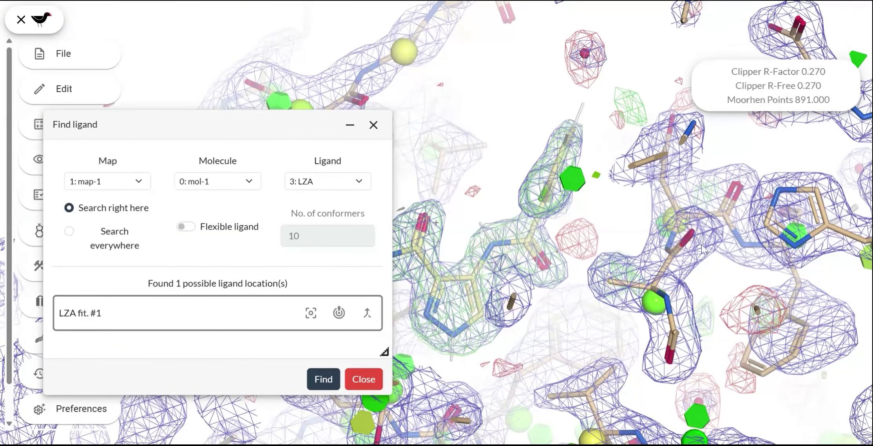
pyautogui.click(367, 313)
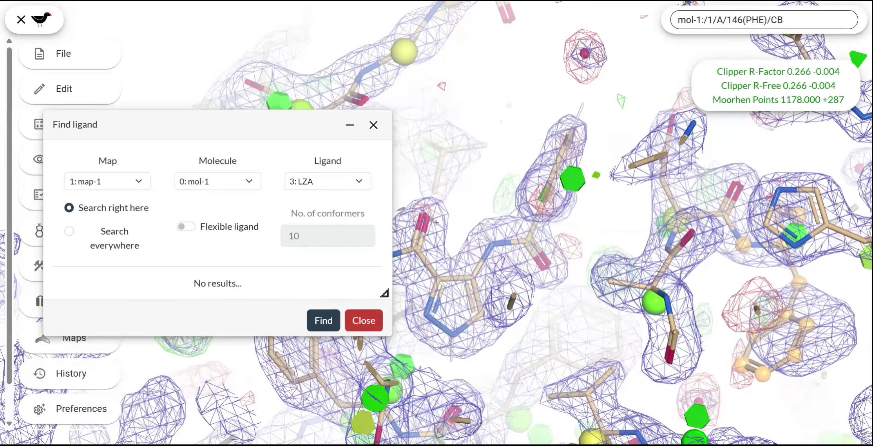
# Step: Repeat the local LZA search and inspect the merged ligand in its density
pyautogui.click(330, 326)
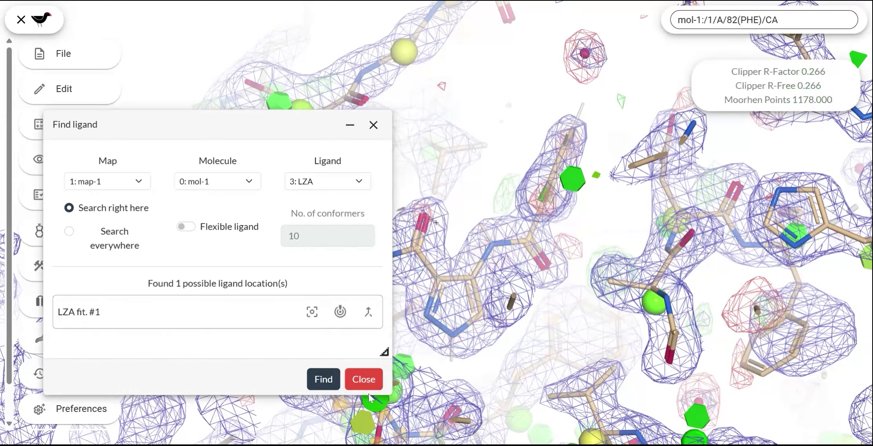
pyautogui.click(363, 376)
pyautogui.moveTo(573, 265); pyautogui.dragTo(364, 212)
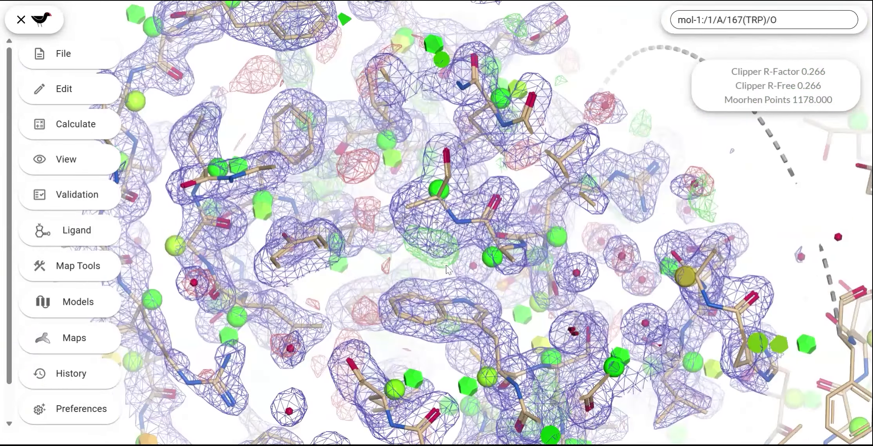
pyautogui.moveTo(446, 266)
pyautogui.mouseDown()
pyautogui.moveTo(429, 268)
pyautogui.moveTo(458, 275)
pyautogui.mouseUp()
# Step: Mutate ALA 171 in chain A to PRO
pyautogui.rightClick(464, 230)
pyautogui.click(609, 299)
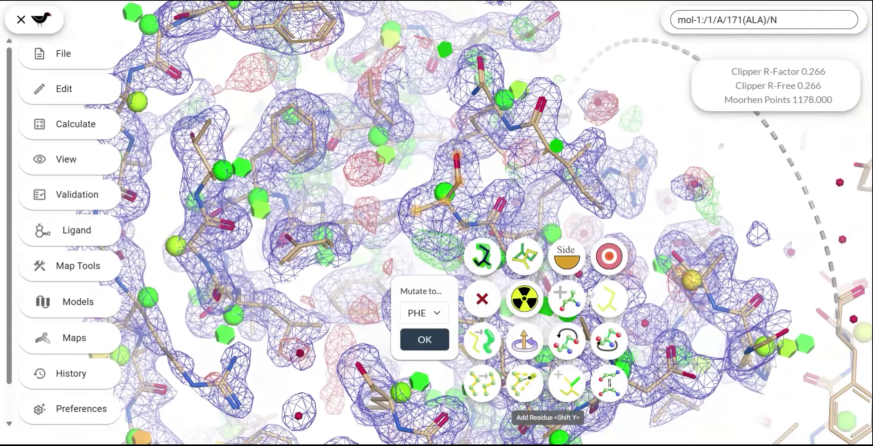
pyautogui.click(422, 183)
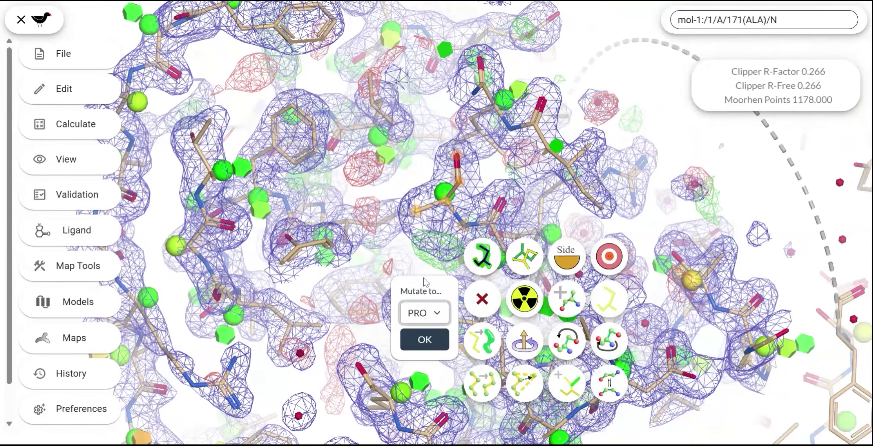
pyautogui.click(414, 345)
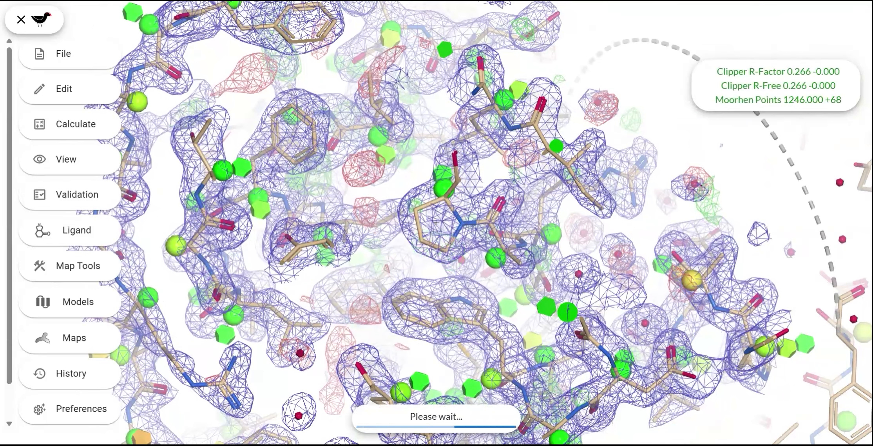
# Step: Mutate the chain residue beside the large green density blob to PRO
pyautogui.moveTo(660, 273); pyautogui.dragTo(415, 203)
pyautogui.rightClick(414, 202)
pyautogui.click(473, 279)
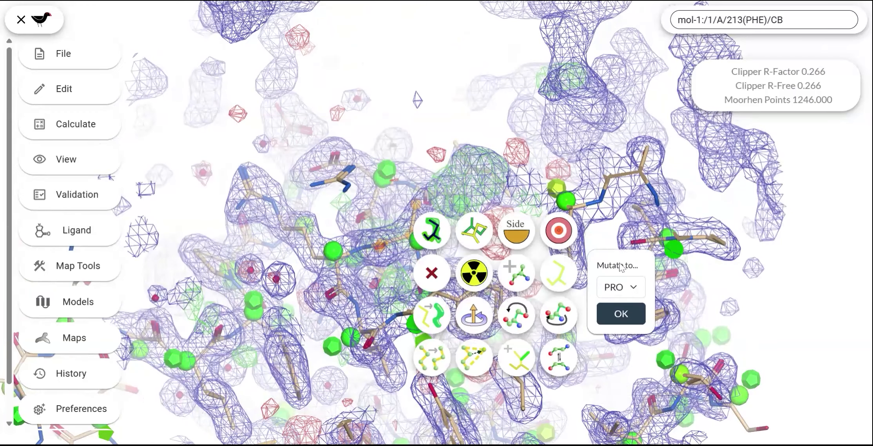
pyautogui.click(622, 314)
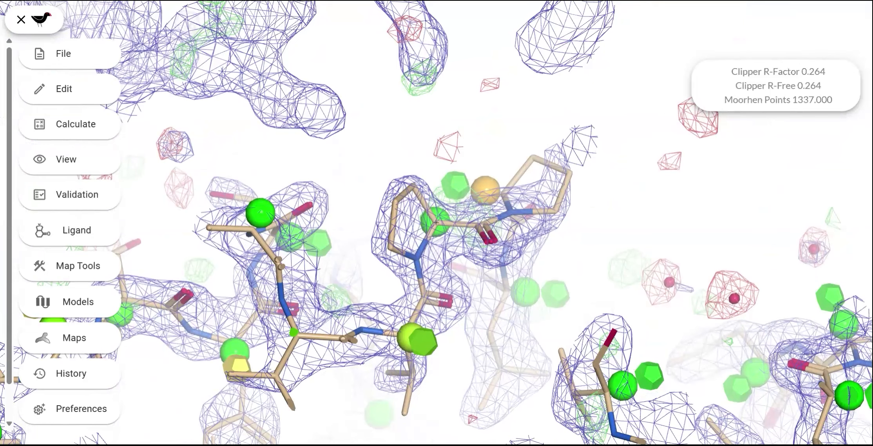
# Step: List the unmodelled blobs for mol-1 and map-1 and centre on Blob 2
pyautogui.click(74, 230)
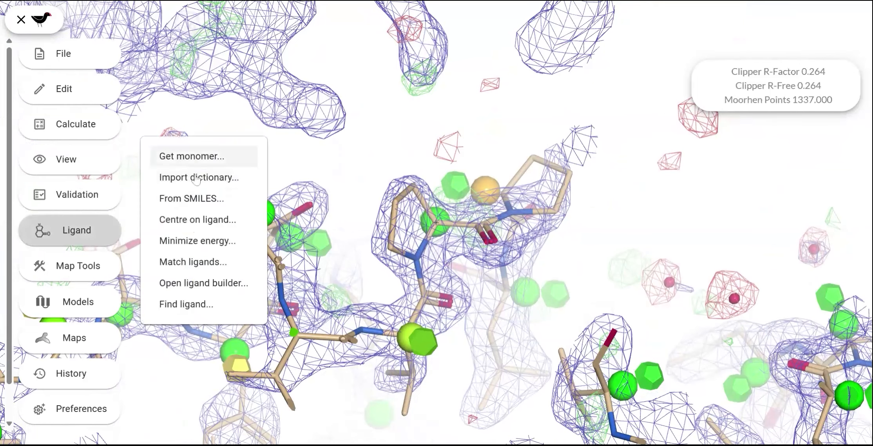
pyautogui.click(76, 196)
pyautogui.click(202, 234)
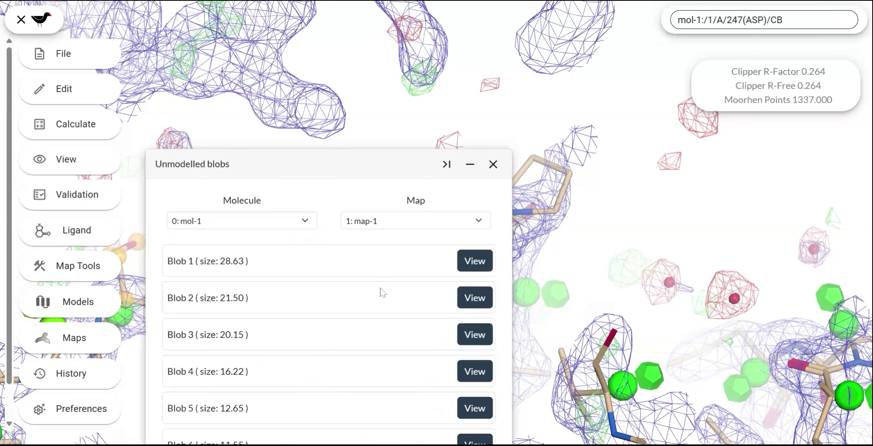
pyautogui.click(473, 298)
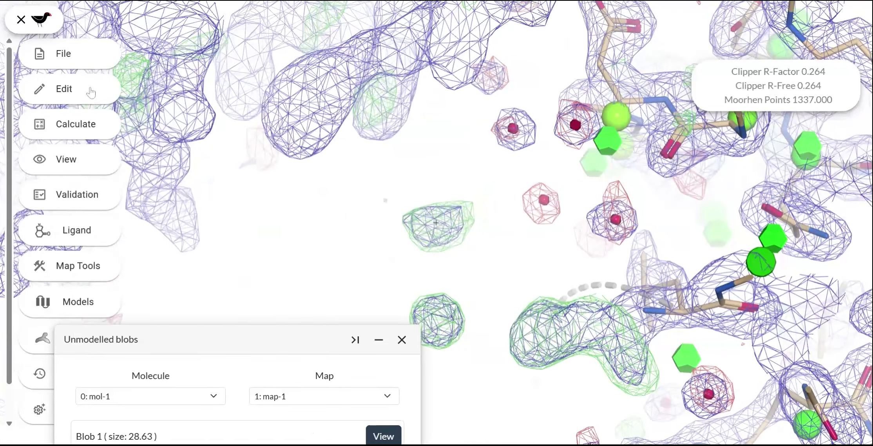
# Step: Import a sulfate ion monomer at the blob, finding it by compound name
pyautogui.click(84, 237)
pyautogui.click(187, 156)
pyautogui.click(350, 181)
pyautogui.click(351, 189)
pyautogui.click(335, 218)
pyautogui.write('sulfate')
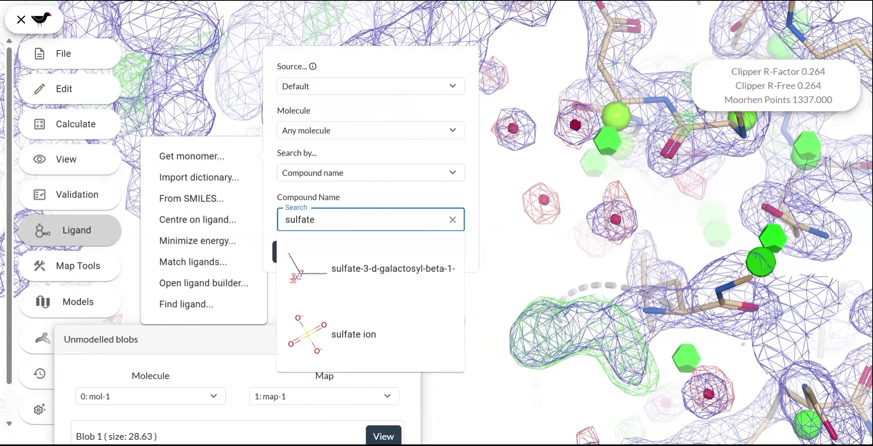
pyautogui.click(345, 335)
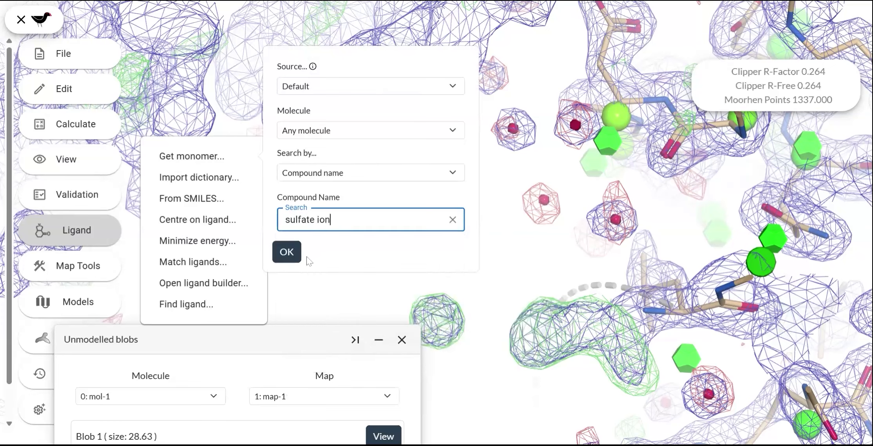
pyautogui.click(292, 255)
pyautogui.click(518, 264)
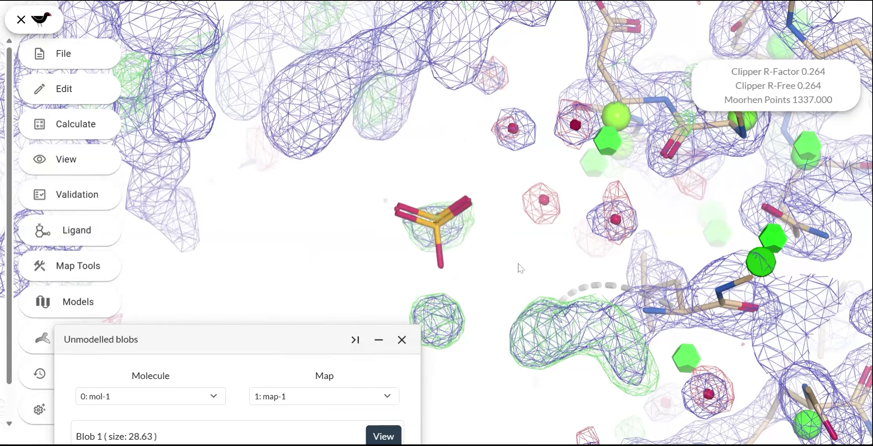
# Step: Try to auto-fit the sulfate ion into the density of Blob 2 and close the unmodelled blobs list
pyautogui.moveTo(471, 260); pyautogui.dragTo(443, 222)
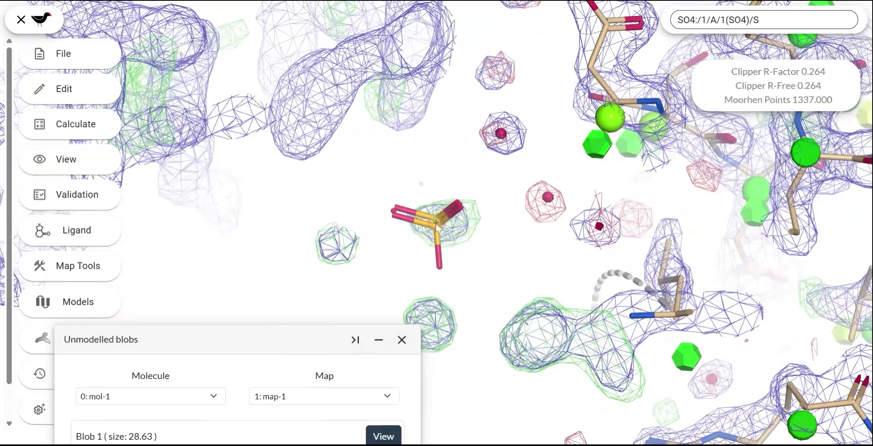
pyautogui.rightClick(436, 224)
pyautogui.click(455, 250)
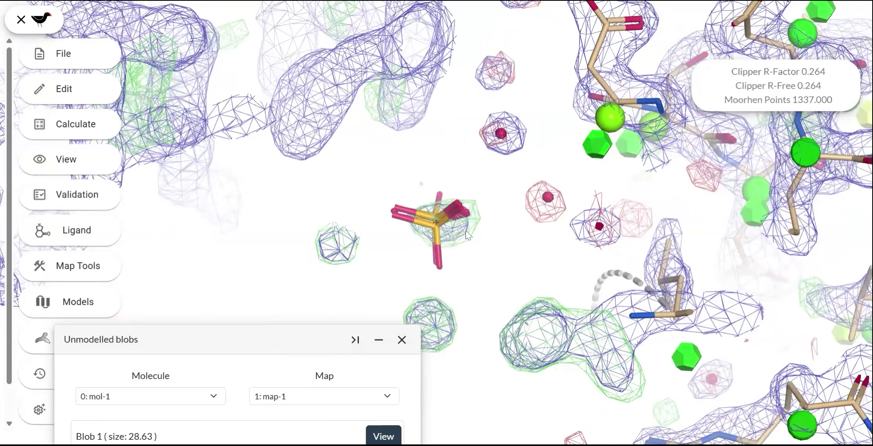
pyautogui.moveTo(453, 211); pyautogui.dragTo(438, 221)
pyautogui.rightClick(438, 221)
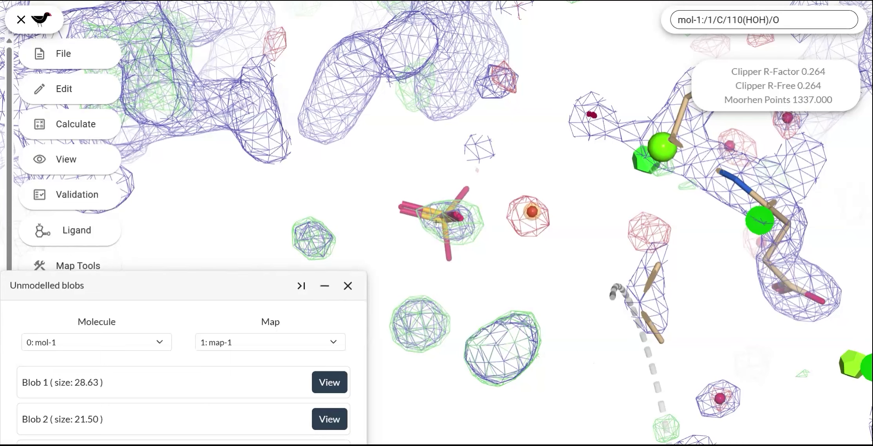
pyautogui.click(347, 286)
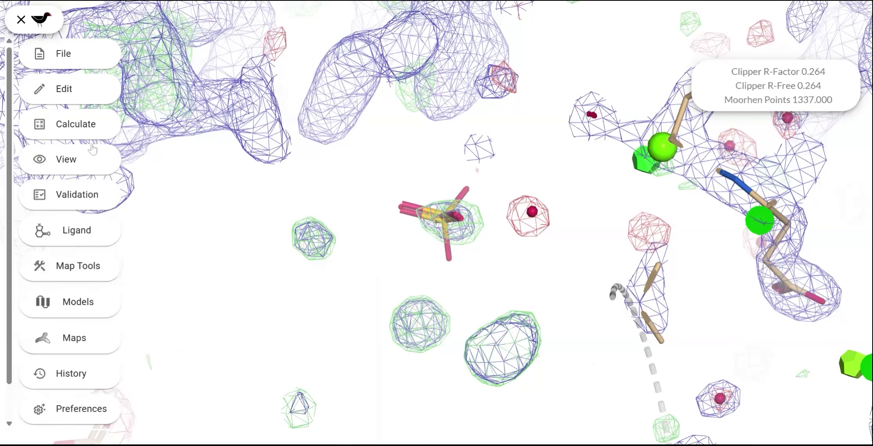
# Step: Centre the view on ligand /1/A/301(LZA) of mol-1 and inspect it with its surroundings
pyautogui.click(77, 230)
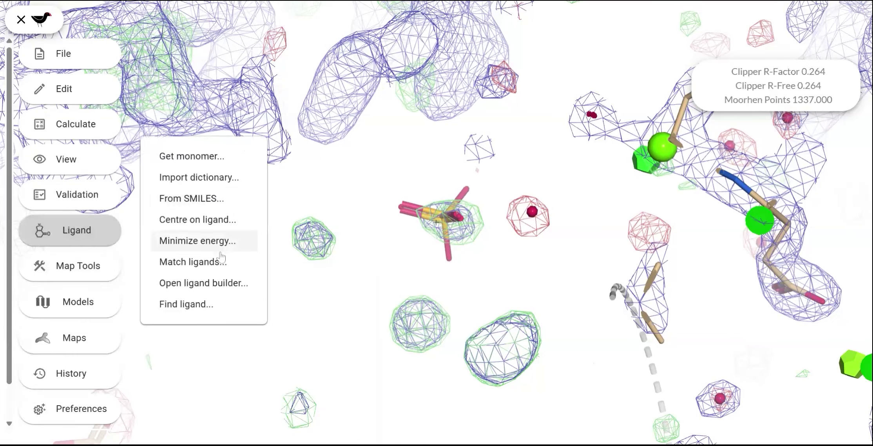
pyautogui.click(219, 220)
pyautogui.click(295, 204)
pyautogui.click(312, 219)
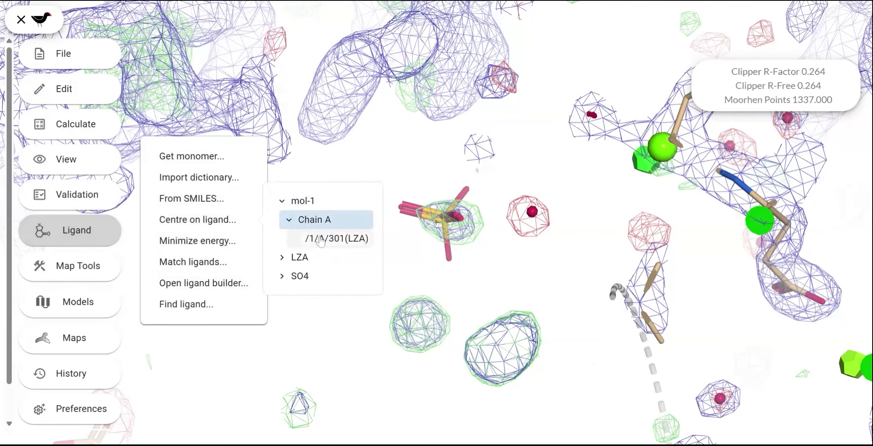
pyautogui.click(336, 239)
pyautogui.click(212, 85)
pyautogui.moveTo(438, 195); pyautogui.dragTo(258, 111)
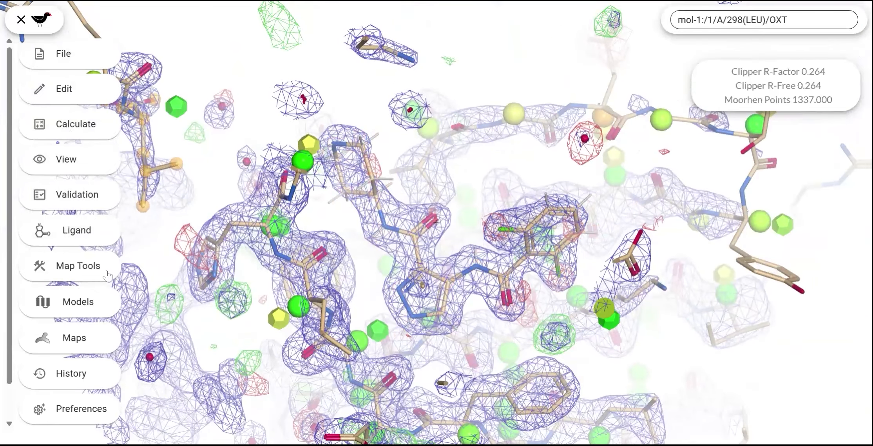
# Step: Turn off the Ramachandran balls and rotamer dodecahedra of mol-1 and show its ribbons
pyautogui.click(72, 305)
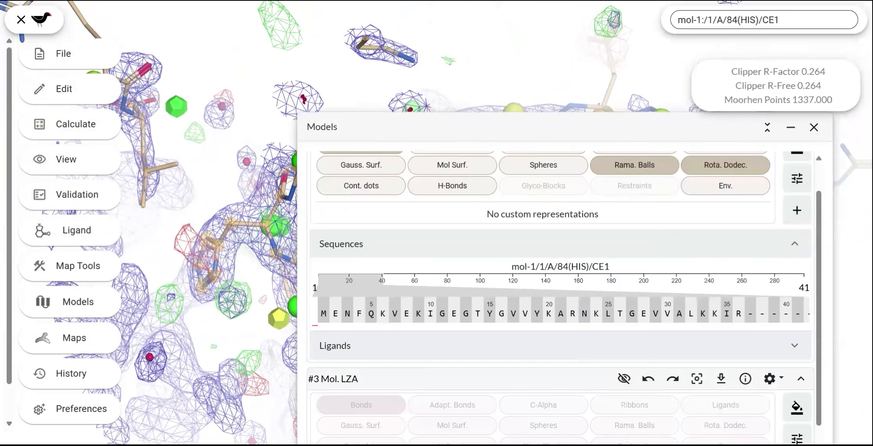
pyautogui.scroll(1, 682, 240)
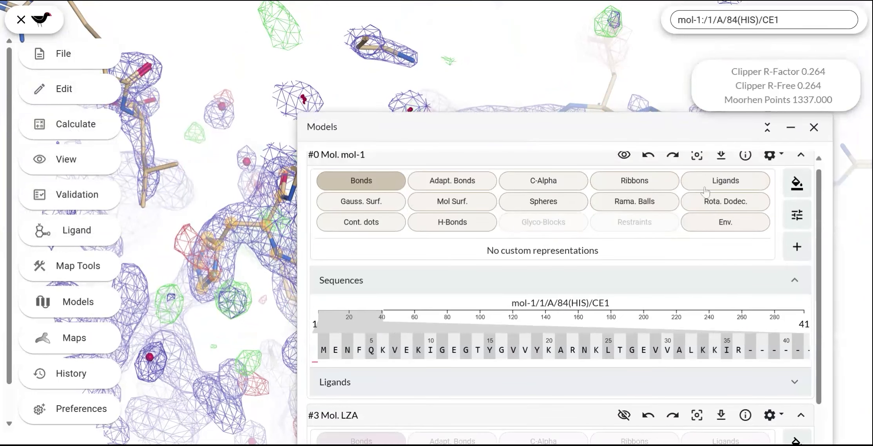
pyautogui.click(649, 187)
pyautogui.click(815, 130)
pyautogui.moveTo(492, 296); pyautogui.dragTo(590, 259)
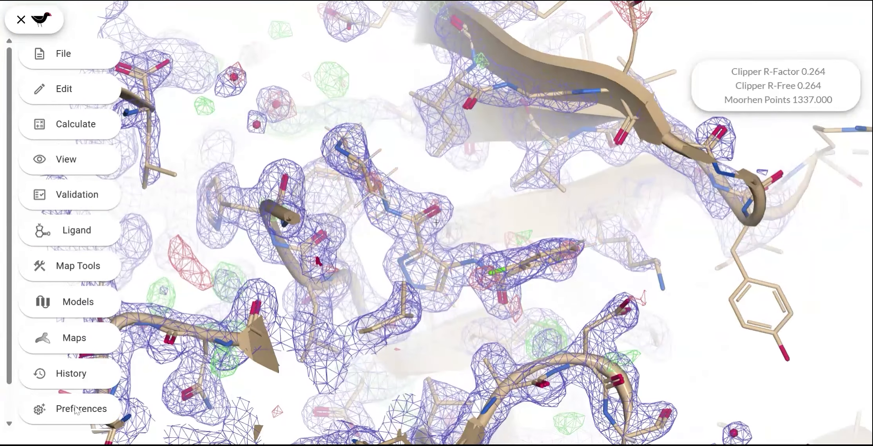
# Step: Set the scene's front clip to about 0.692, front zFog to about 0.331 and back zFog to about 6.918
pyautogui.click(68, 421)
pyautogui.scroll(-3, 298, 231)
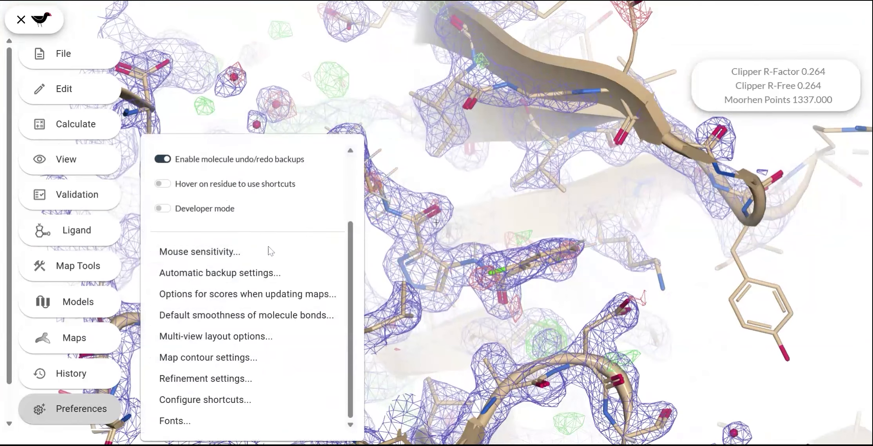
pyautogui.click(67, 167)
pyautogui.click(184, 149)
pyautogui.moveTo(285, 86); pyautogui.dragTo(666, 148)
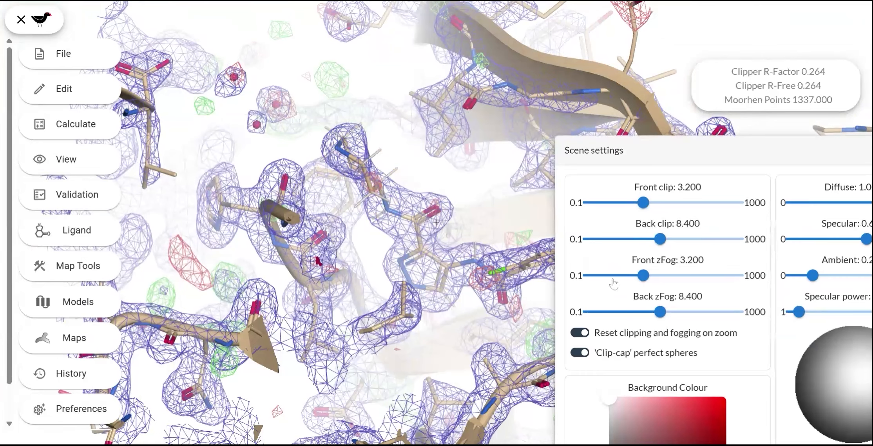
pyautogui.click(599, 276)
pyautogui.click(600, 202)
pyautogui.moveTo(603, 214); pyautogui.dragTo(618, 213)
pyautogui.click(674, 314)
pyautogui.moveTo(674, 313)
pyautogui.mouseDown()
pyautogui.moveTo(647, 313)
pyautogui.moveTo(657, 312)
pyautogui.mouseUp()
pyautogui.moveTo(600, 275); pyautogui.dragTo(604, 276)
pyautogui.click(807, 148)
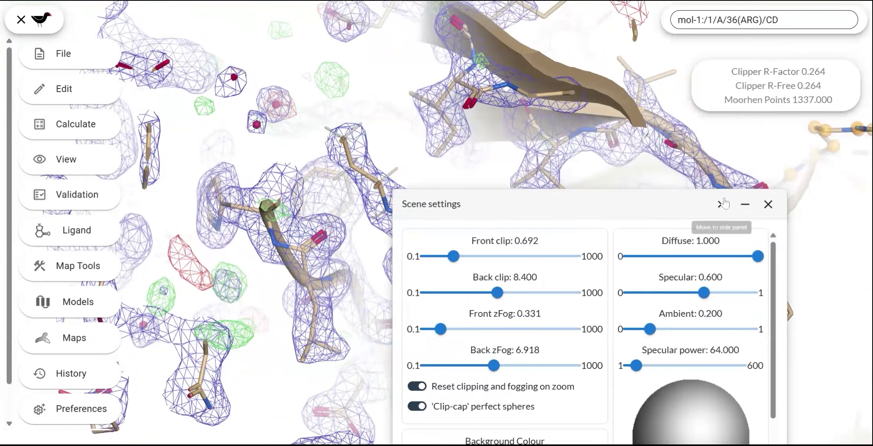
# Step: Put the scene settings away and examine the LZA ligand in its binding site from different angles
pyautogui.click(745, 204)
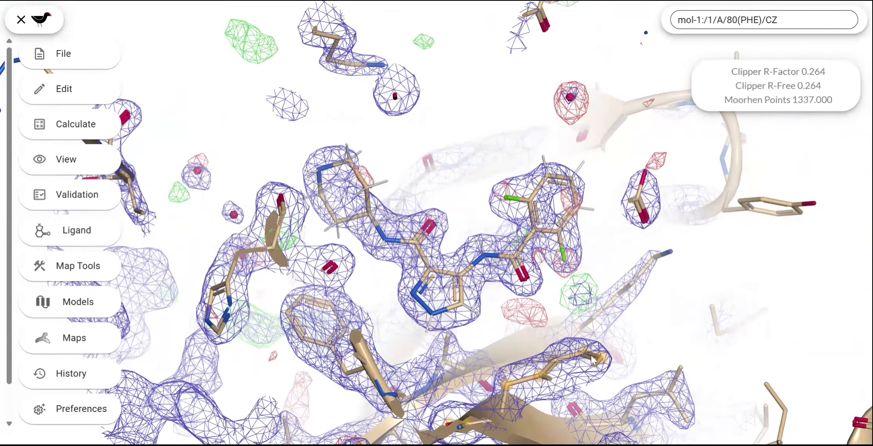
pyautogui.moveTo(595, 360); pyautogui.dragTo(426, 378)
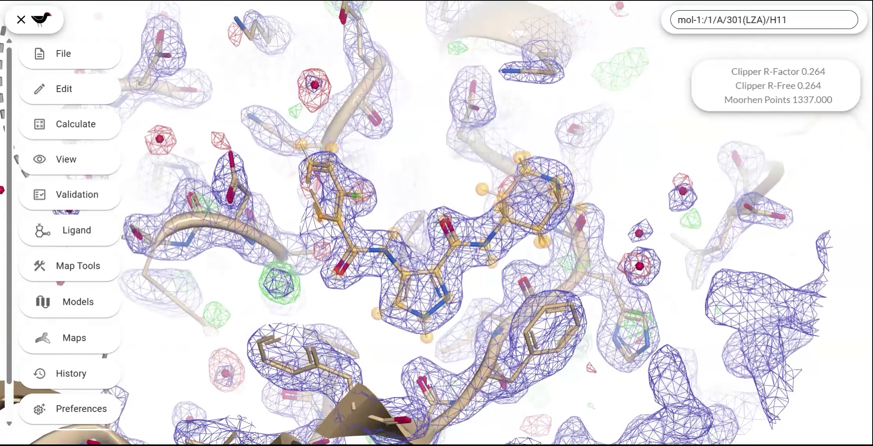
pyautogui.moveTo(401, 313); pyautogui.dragTo(347, 274)
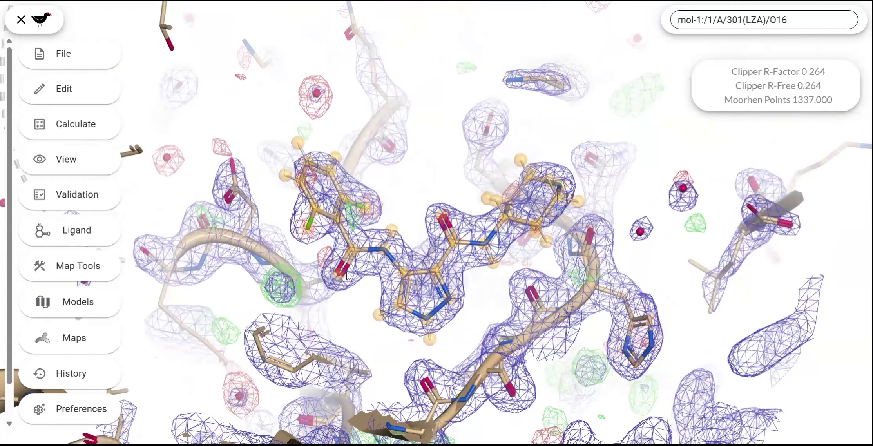